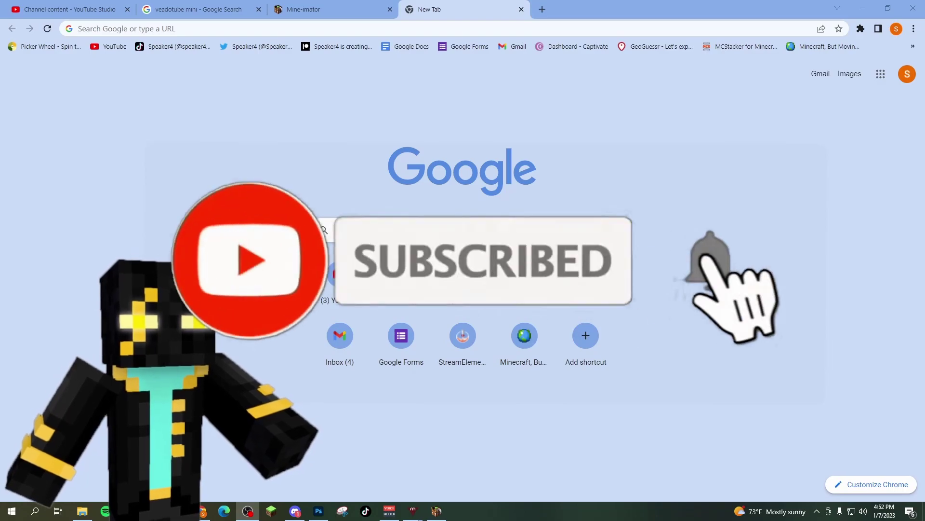
Search Google for "veadotube mini" and open its itch.io page
{"action": "left_click", "coordinate": [376, 230]}
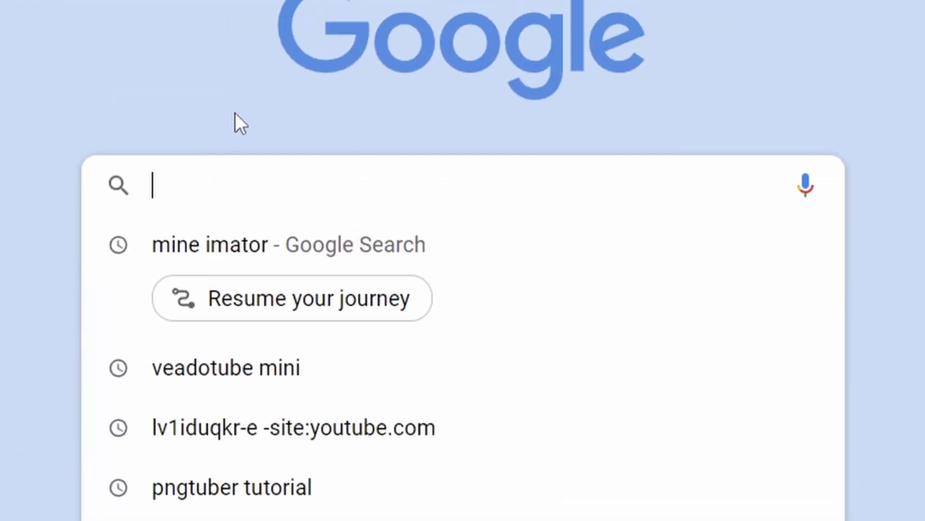
{"action": "type", "text": "veadotube m"}
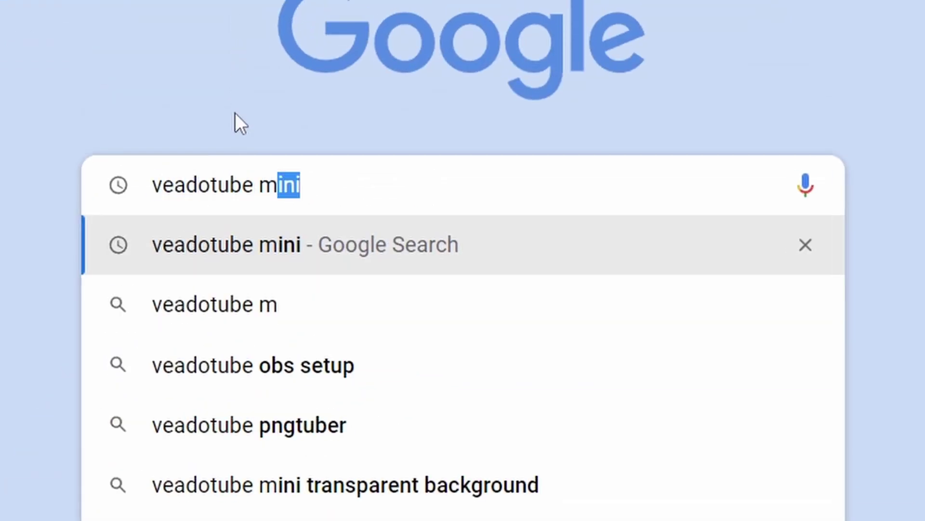
{"action": "type", "text": "ini"}
{"action": "key", "text": "Return"}
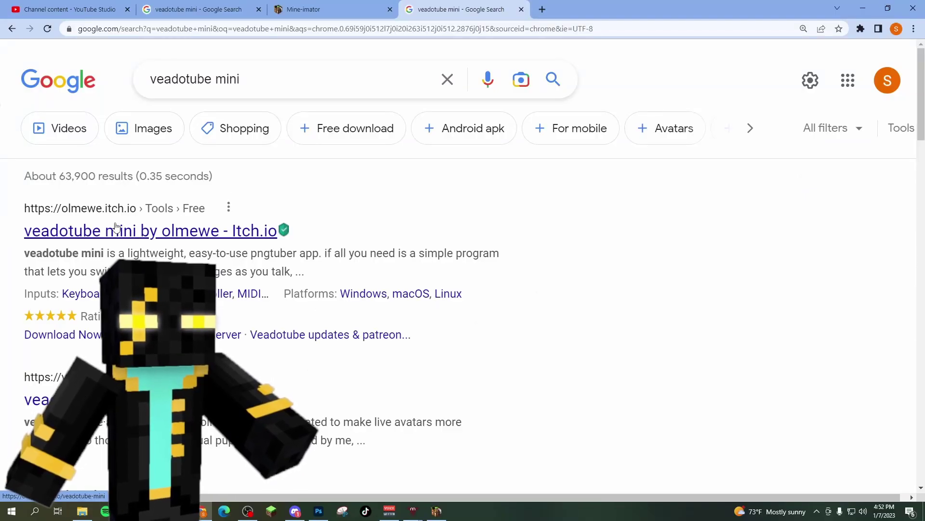
{"action": "left_click", "coordinate": [146, 234]}
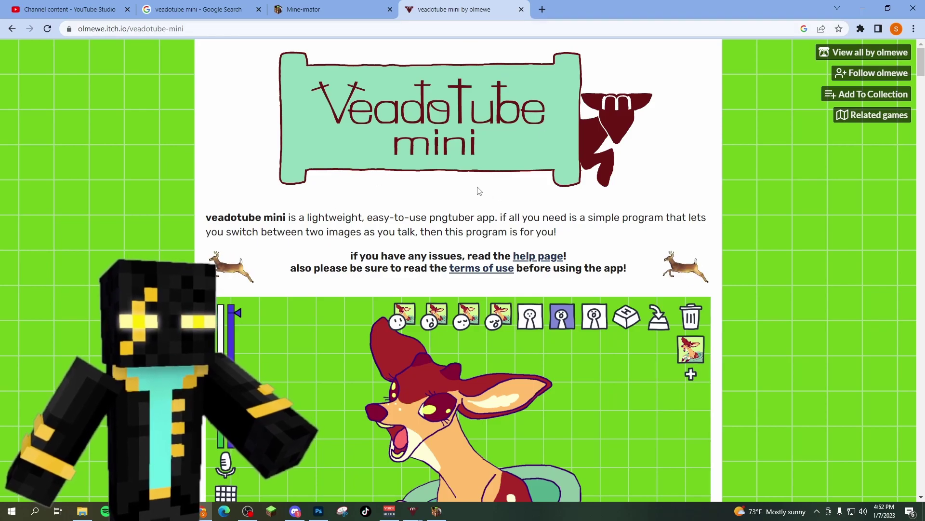
View the veadotube mini download options, close them, and bring up the veadotube mini window
{"action": "scroll", "coordinate": [426, 207], "scroll_direction": "down", "scroll_amount": 15}
{"action": "left_click", "coordinate": [240, 241]}
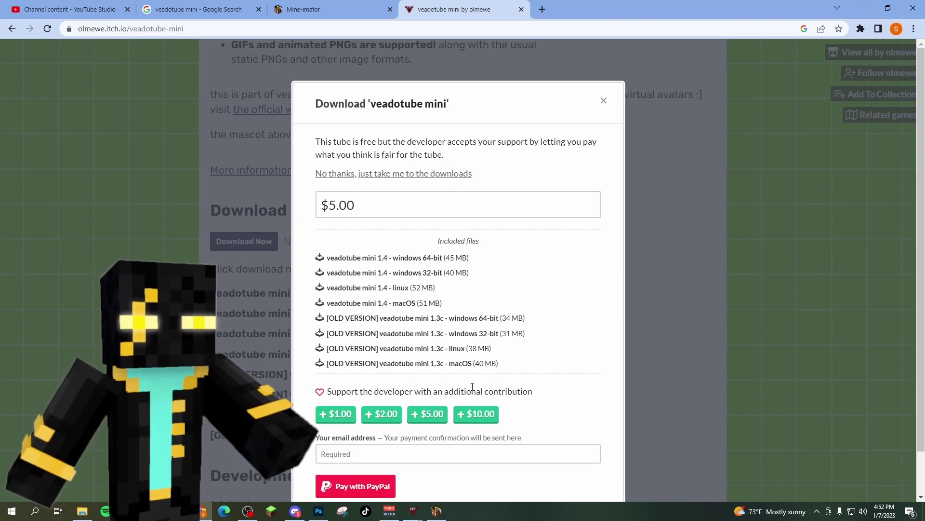
{"action": "left_click", "coordinate": [604, 100]}
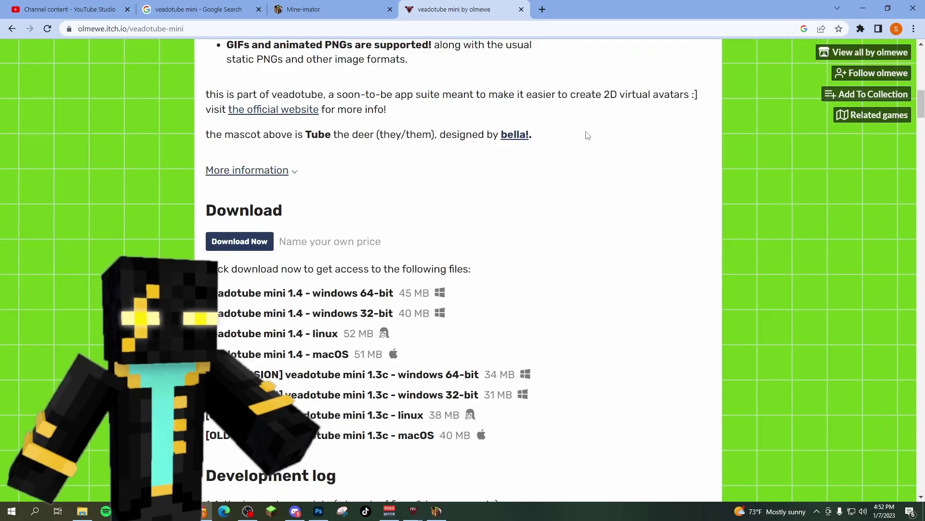
{"action": "left_click", "coordinate": [419, 509]}
{"action": "left_click", "coordinate": [437, 477]}
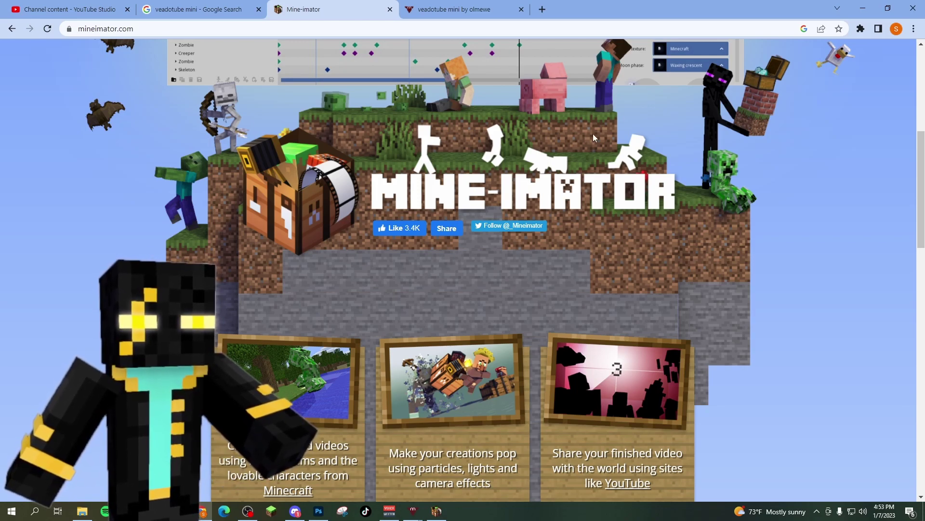
Switch to Mine-imator and create a project named ertyey5eye5y3y
{"action": "left_click", "coordinate": [434, 517]}
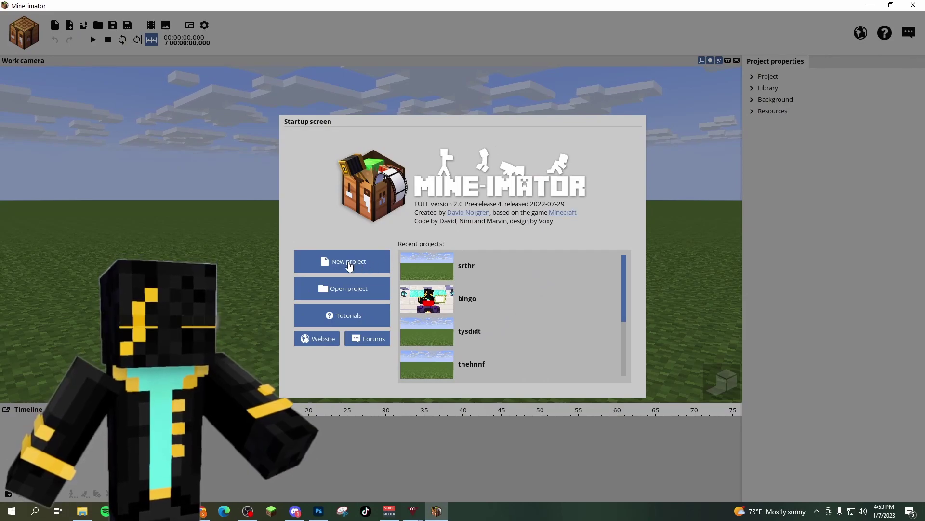
{"action": "left_click", "coordinate": [348, 262]}
{"action": "left_click", "coordinate": [455, 198]}
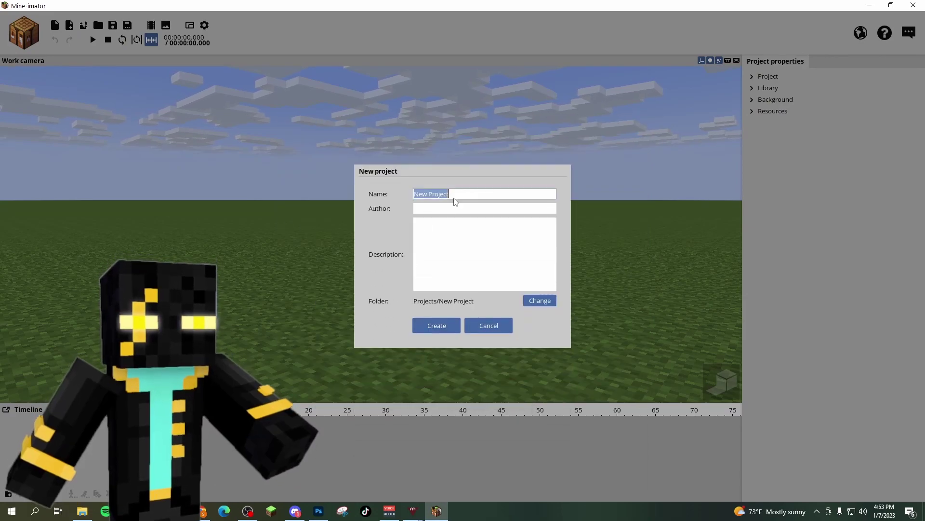
{"action": "type", "text": "ertyey5ey"}
{"action": "type", "text": "e5y3y"}
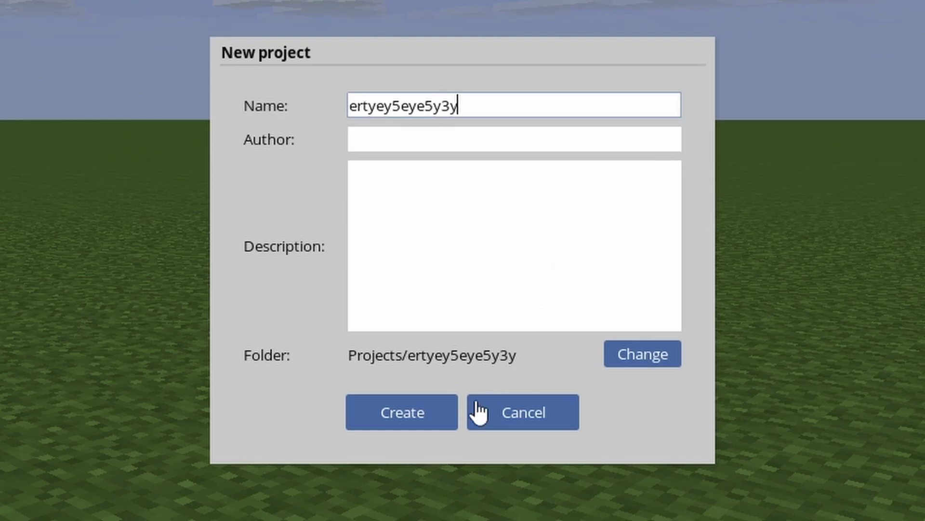
{"action": "left_click", "coordinate": [420, 417]}
Create a Human character in the Steve variant, using the skin downloaded for the player's Minecraft username
{"action": "left_click", "coordinate": [56, 62]}
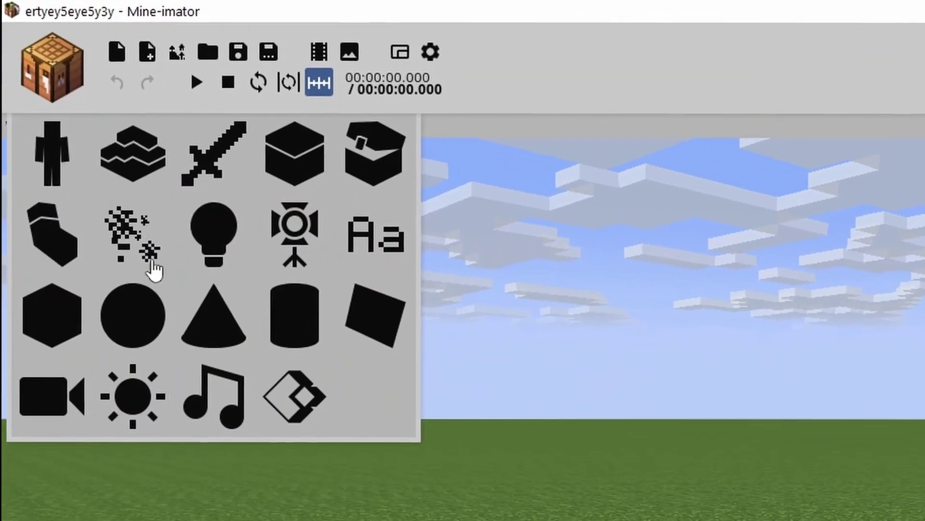
{"action": "left_click", "coordinate": [39, 143]}
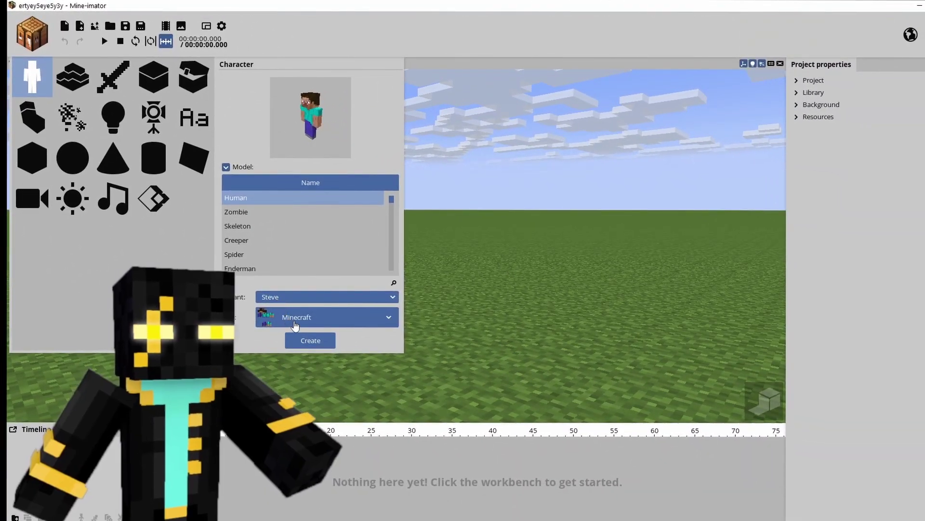
{"action": "left_click", "coordinate": [294, 322]}
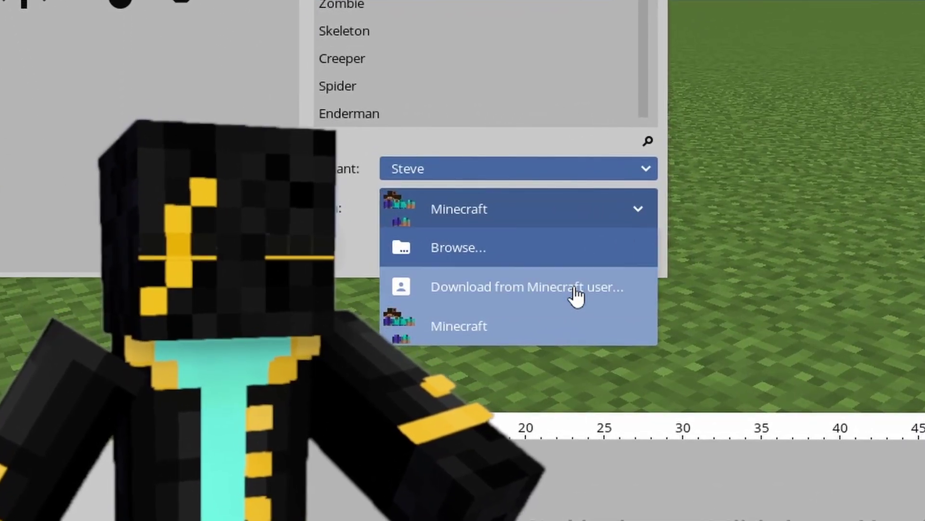
{"action": "left_click", "coordinate": [574, 295]}
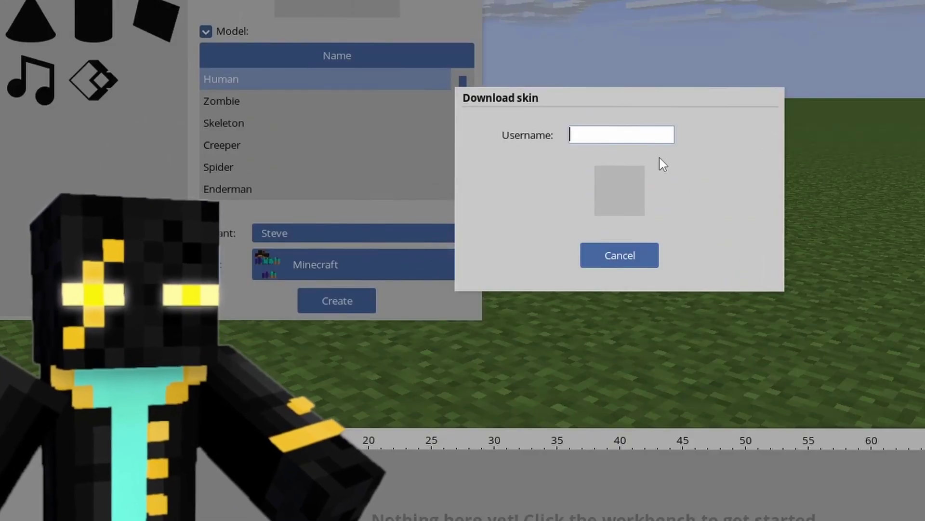
{"action": "type", "text": "Speaker4"}
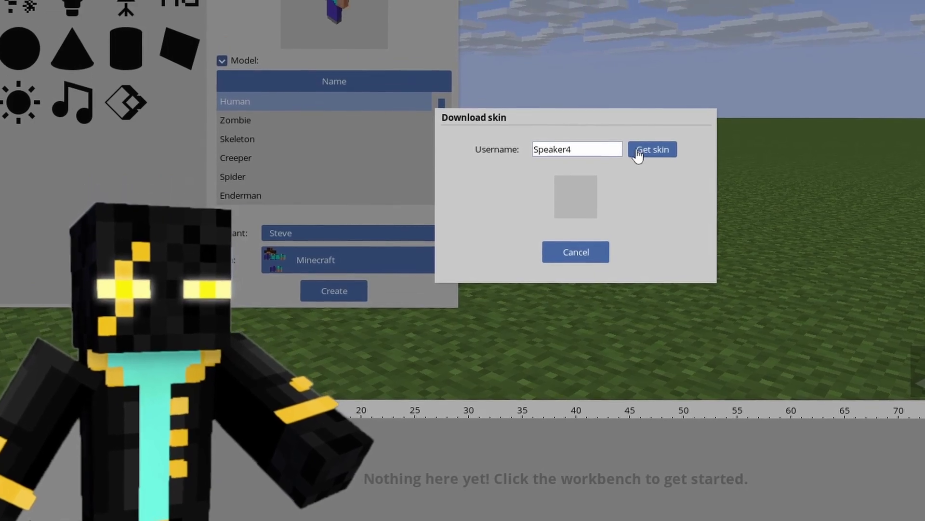
{"action": "left_click", "coordinate": [638, 153]}
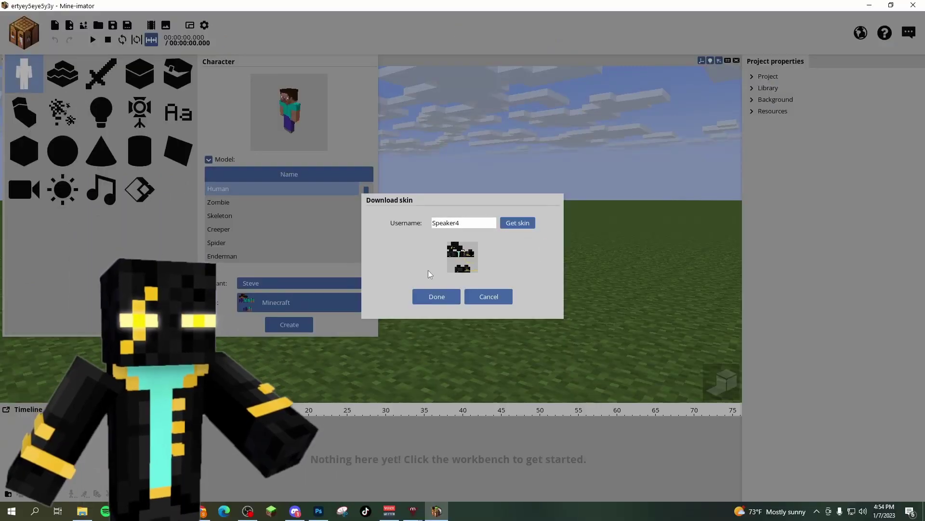
{"action": "left_click", "coordinate": [551, 249]}
{"action": "left_click", "coordinate": [338, 291]}
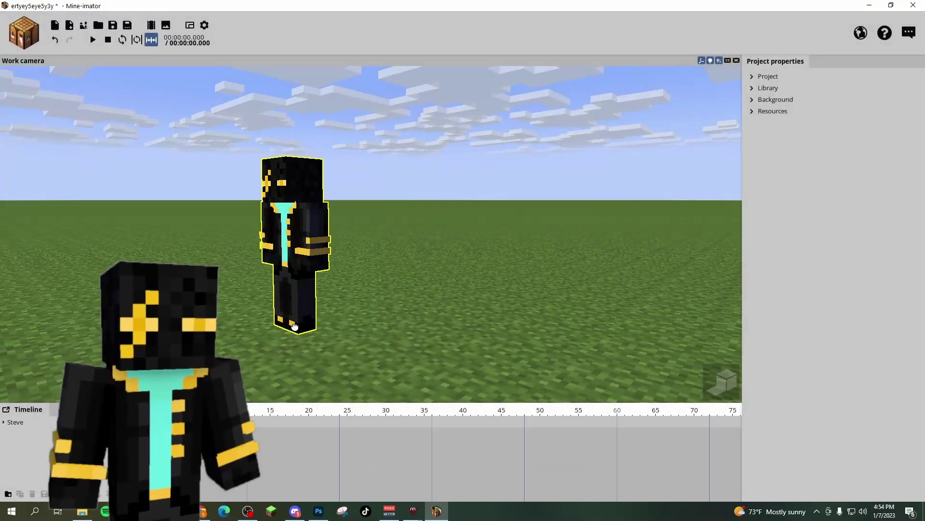
Select the whole character and raise it slightly along its vertical axis
{"action": "left_click_drag", "start_coordinate": [295, 326], "coordinate": [410, 326]}
{"action": "left_click_drag", "start_coordinate": [339, 303], "coordinate": [452, 255]}
{"action": "scroll", "coordinate": [424, 263], "scroll_direction": "up", "scroll_amount": 3}
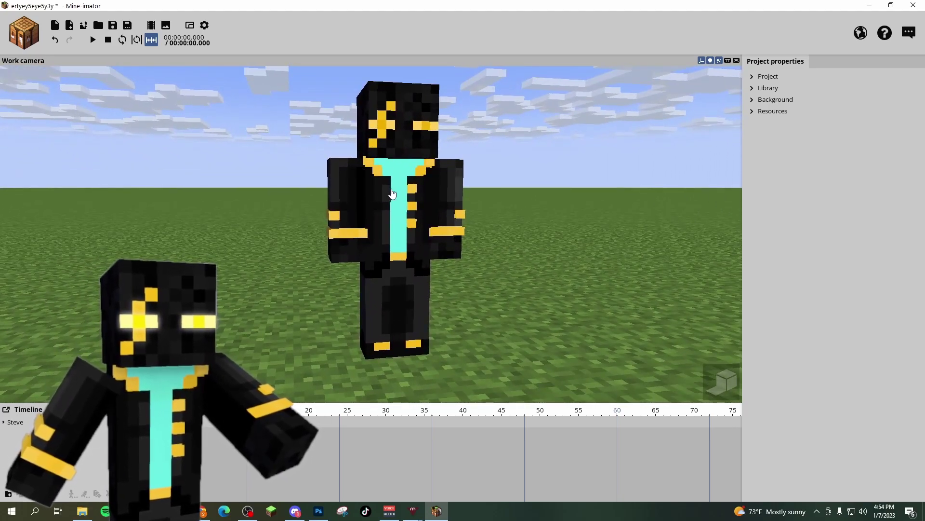
{"action": "left_click", "coordinate": [398, 214]}
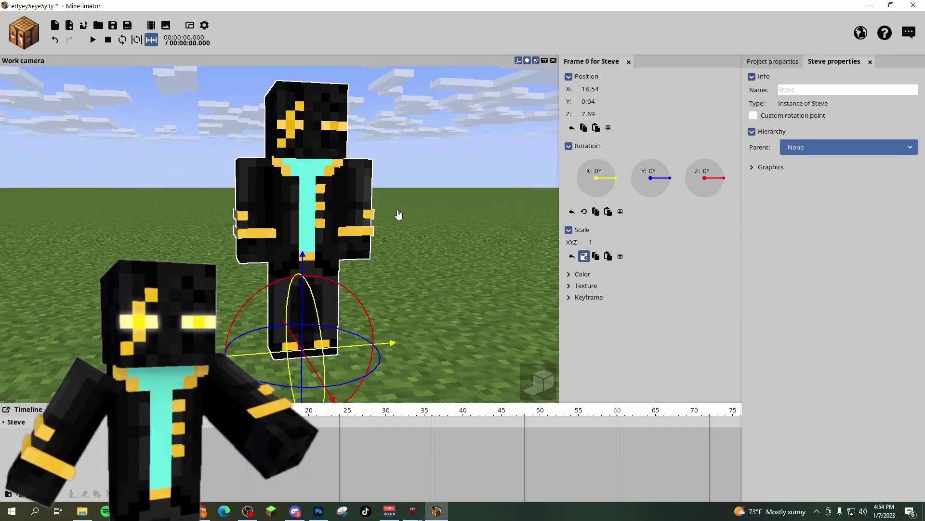
{"action": "left_click_drag", "start_coordinate": [303, 254], "coordinate": [303, 248]}
{"action": "left_click", "coordinate": [258, 212]}
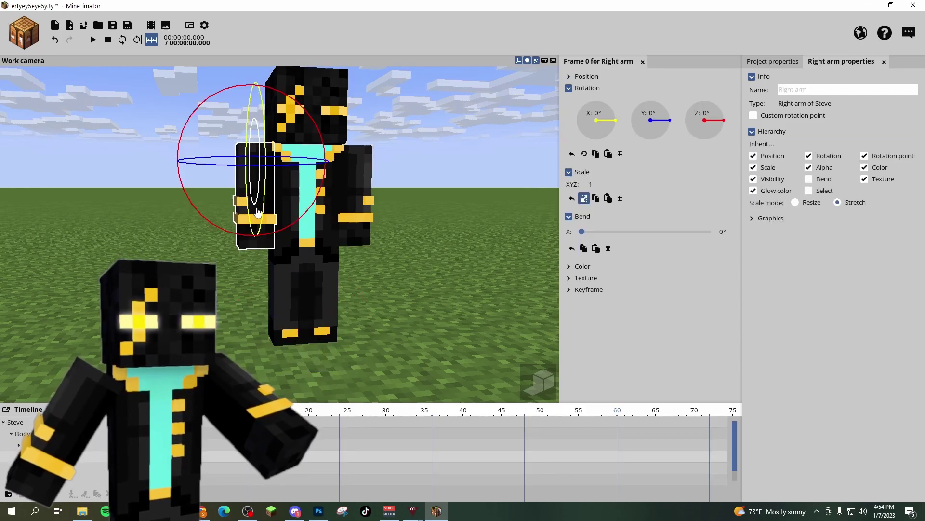
{"action": "left_click_drag", "start_coordinate": [219, 233], "coordinate": [198, 215]}
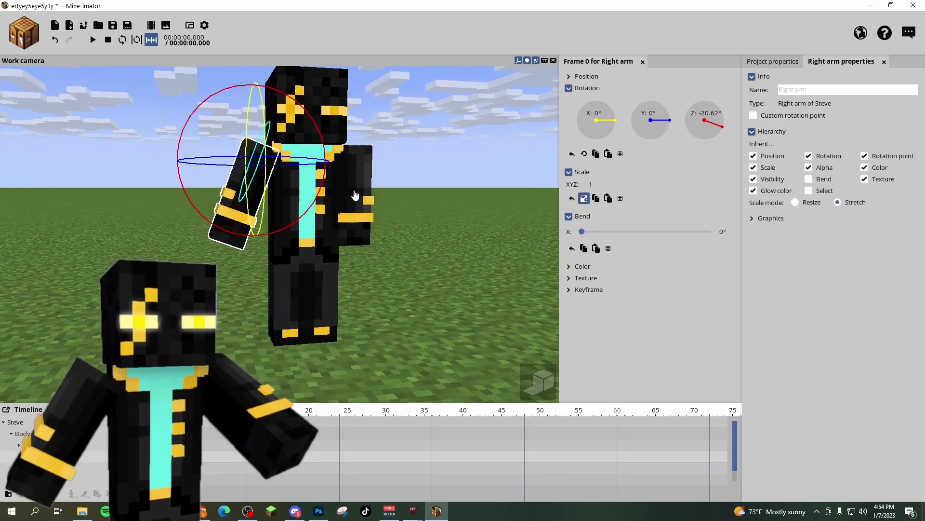
{"action": "left_click", "coordinate": [359, 211]}
{"action": "key", "text": "ctrl+z"}
{"action": "key", "text": "ctrl+z"}
{"action": "key", "text": "ctrl+z"}
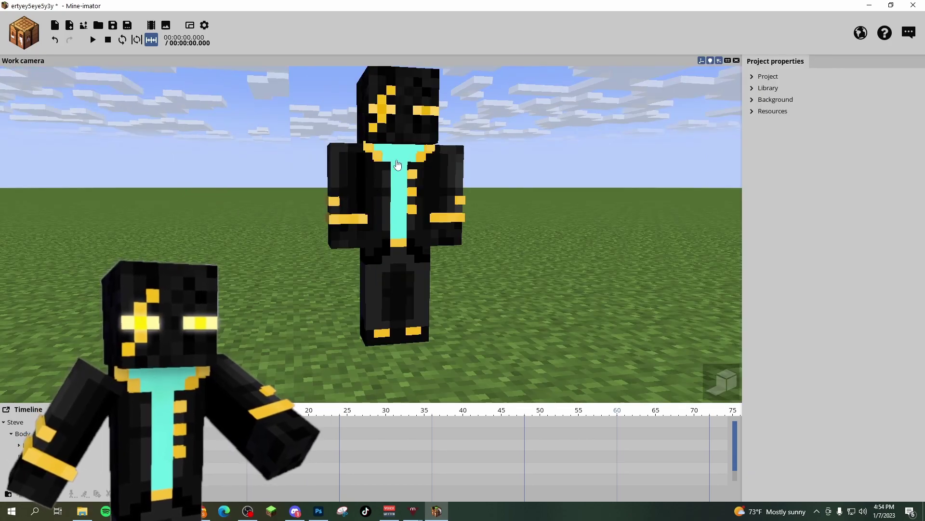
Frame the character's upper body and export it as the HD 720p (1280x720) image ertyey5eye5y3y.png with high quality rendering
{"action": "mouse_move", "coordinate": [432, 120]}
{"action": "left_mouse_down"}
{"action": "mouse_move", "coordinate": [434, 129]}
{"action": "mouse_move", "coordinate": [438, 118]}
{"action": "left_mouse_up"}
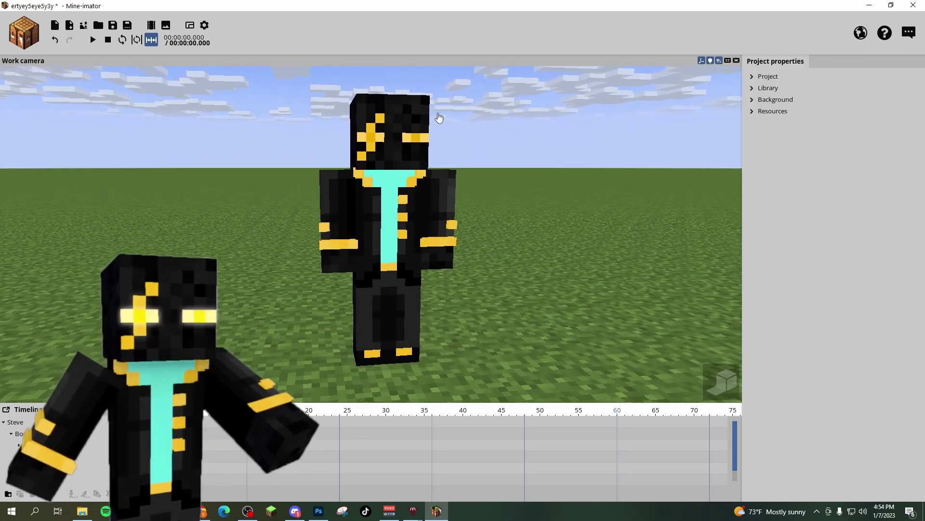
{"action": "scroll", "coordinate": [444, 123], "scroll_direction": "up", "scroll_amount": 2}
{"action": "scroll", "coordinate": [444, 120], "scroll_direction": "down", "scroll_amount": 3}
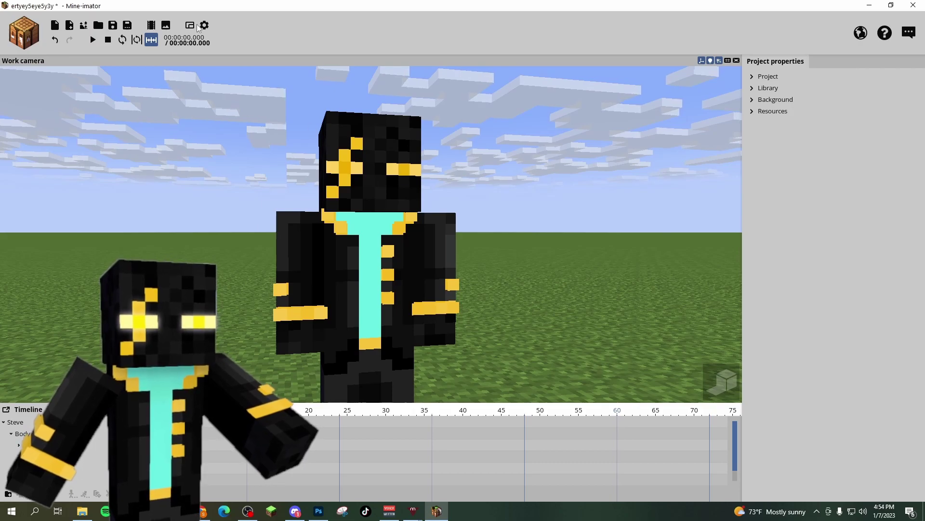
{"action": "left_click", "coordinate": [166, 25]}
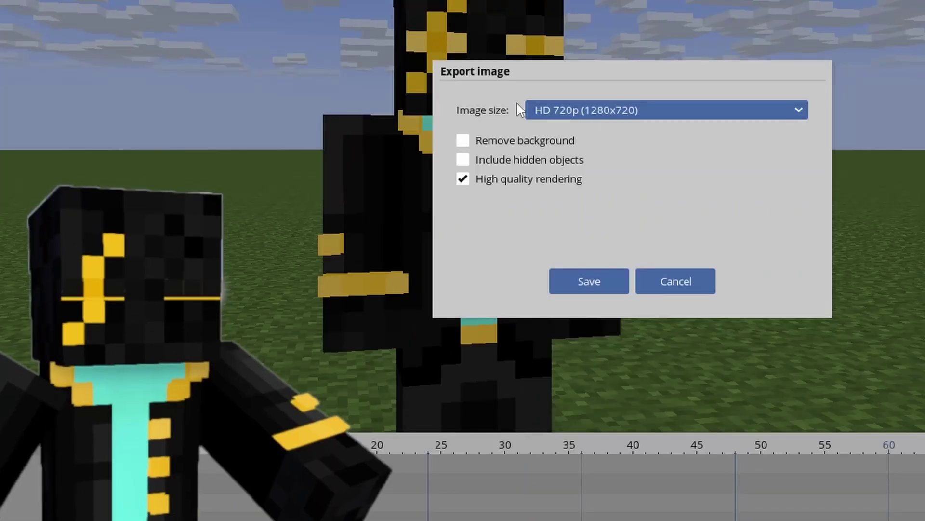
{"action": "left_click", "coordinate": [578, 112]}
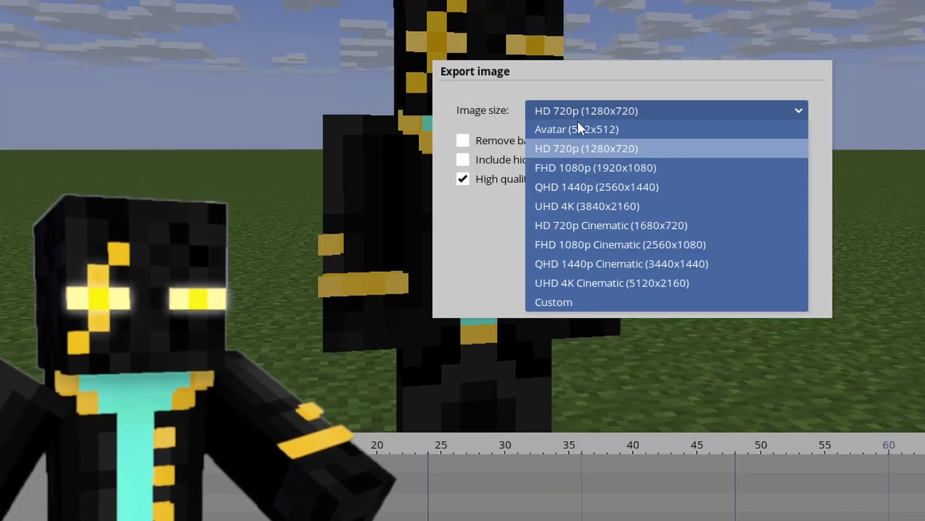
{"action": "left_click", "coordinate": [576, 169]}
{"action": "left_click", "coordinate": [589, 281]}
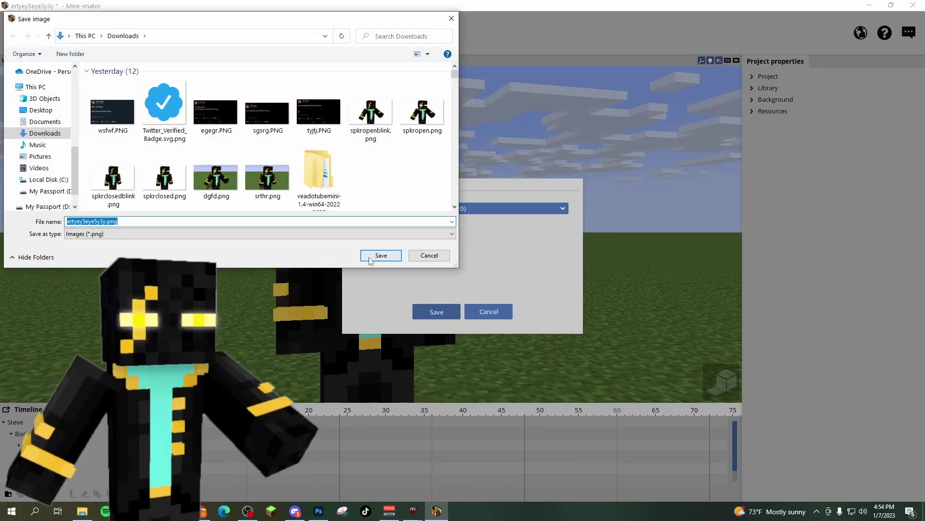
Rotate both arms outward around Z, the right arm to about -28° and the left arm to somewhat more than 38°
{"action": "left_click", "coordinate": [370, 258]}
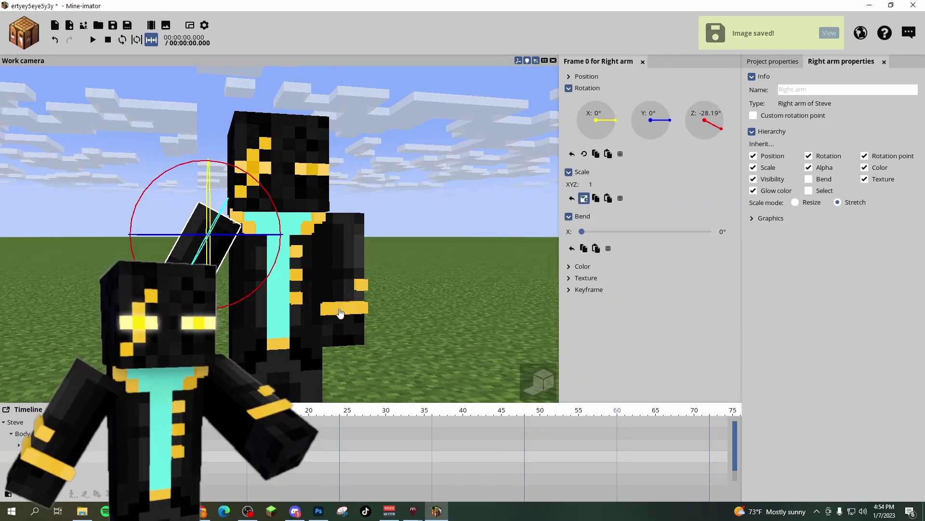
{"action": "left_click", "coordinate": [341, 315]}
{"action": "left_click_drag", "start_coordinate": [371, 306], "coordinate": [404, 271]}
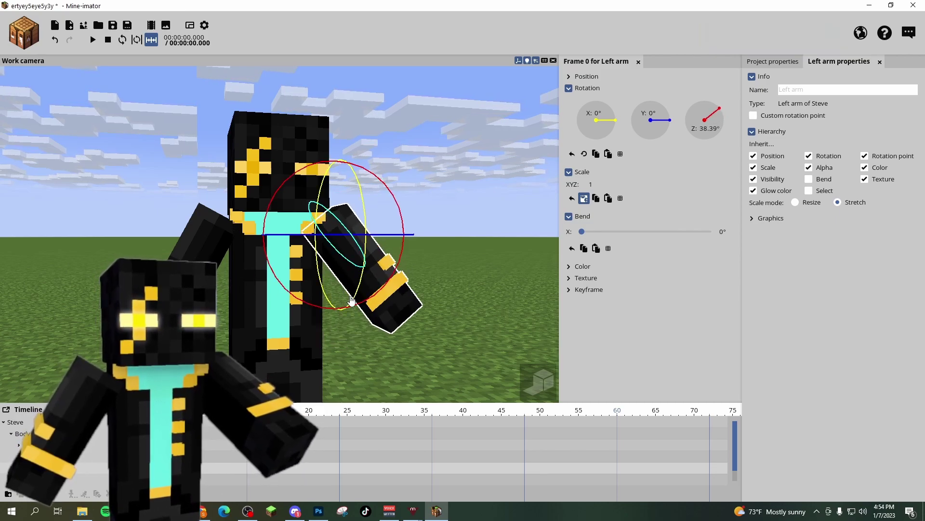
{"action": "left_click_drag", "start_coordinate": [352, 299], "coordinate": [368, 281]}
Tilt the head to about 7.55° on X and export the posed character as the HD 720p image rfjyhshfsgd.png
{"action": "left_click", "coordinate": [283, 168]}
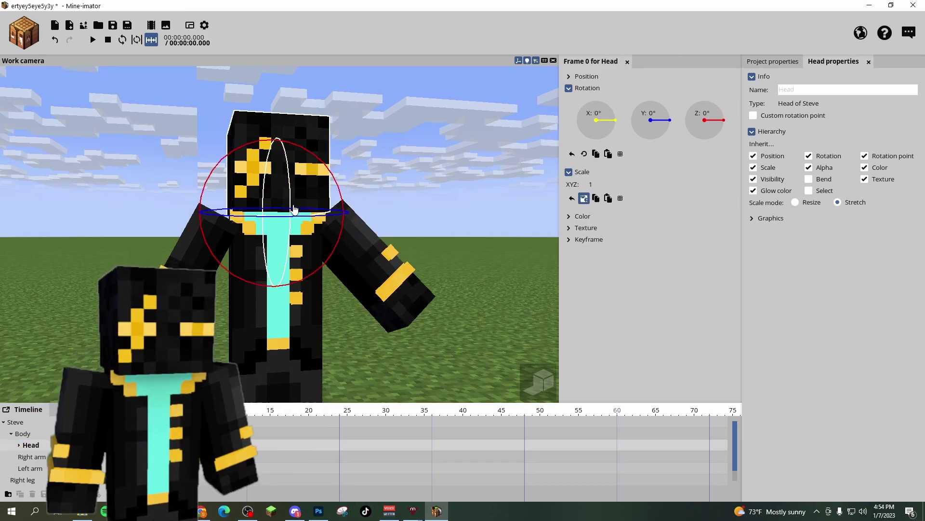
{"action": "left_click_drag", "start_coordinate": [290, 229], "coordinate": [286, 205]}
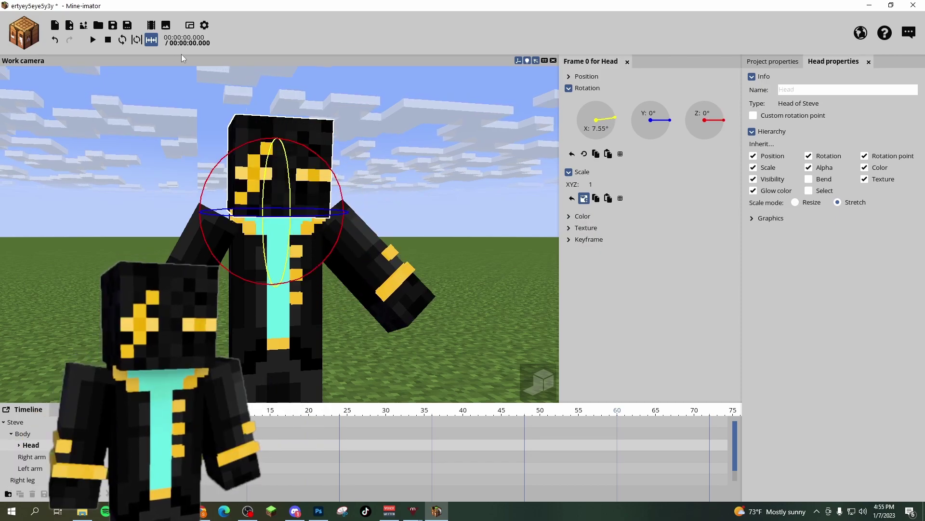
{"action": "left_click", "coordinate": [166, 27]}
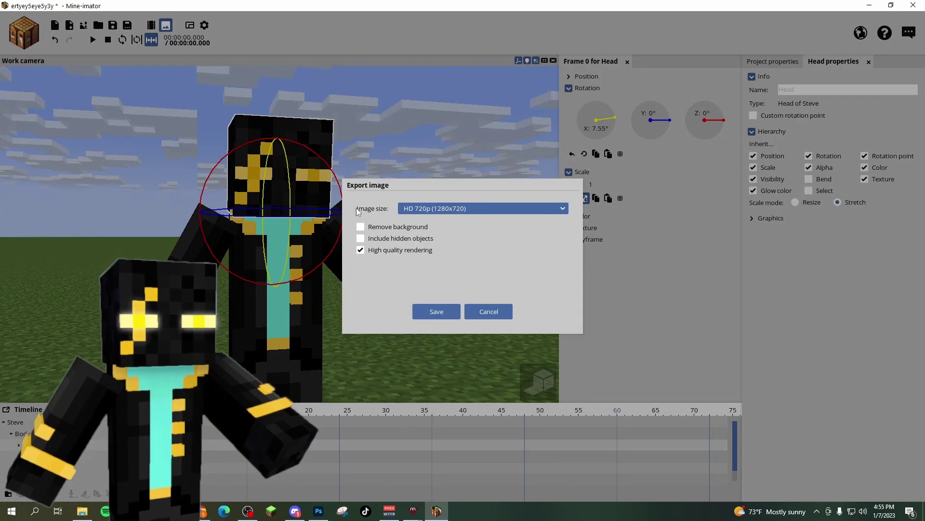
{"action": "left_click", "coordinate": [439, 312]}
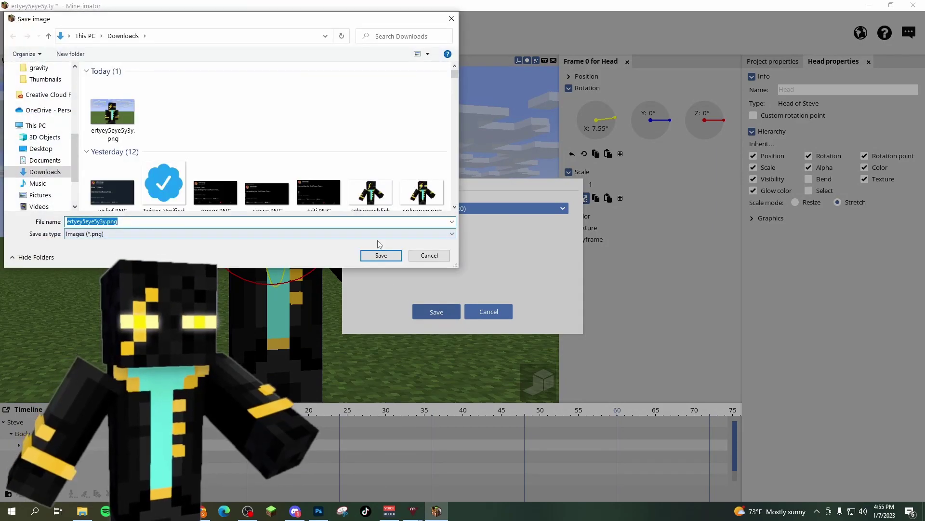
{"action": "left_click", "coordinate": [380, 255]}
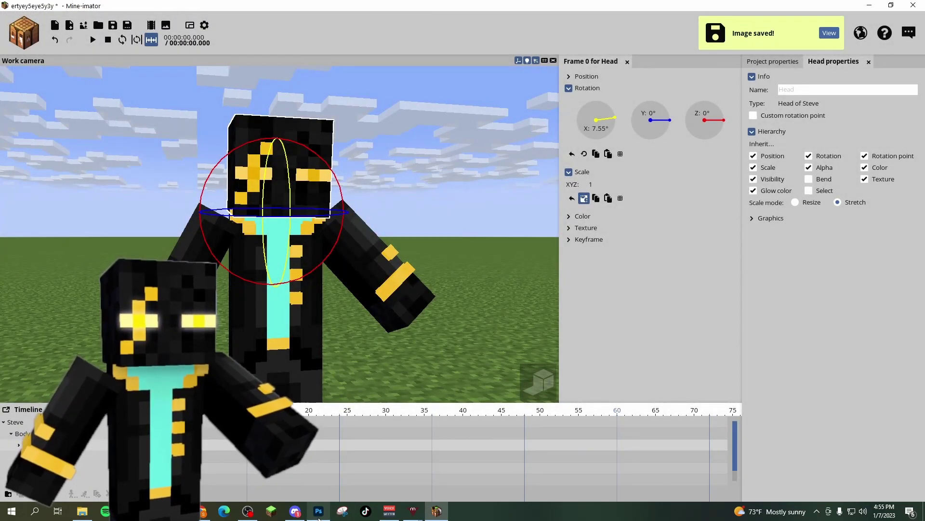
Switch to Photoshop and open ertyey5eye5y3y.png from Downloads
{"action": "left_click", "coordinate": [318, 510]}
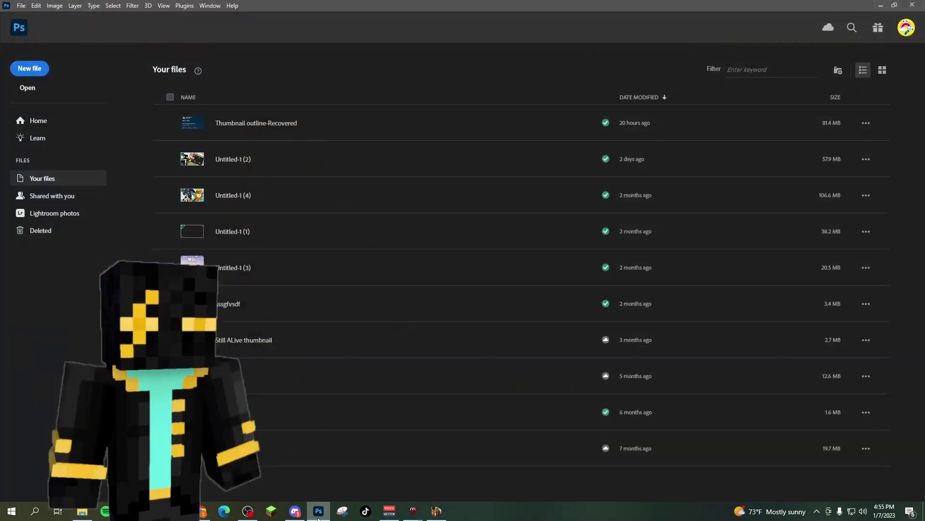
{"action": "left_click", "coordinate": [22, 90]}
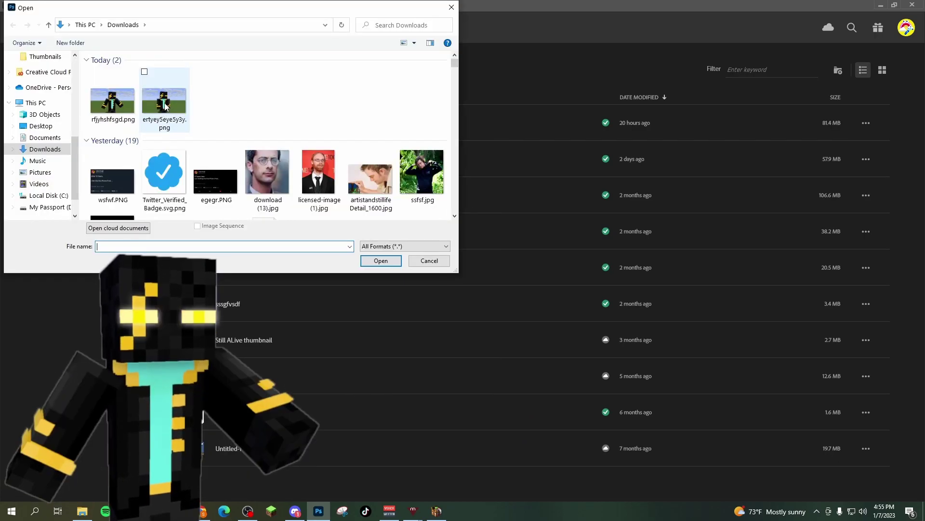
{"action": "double_click", "coordinate": [168, 105]}
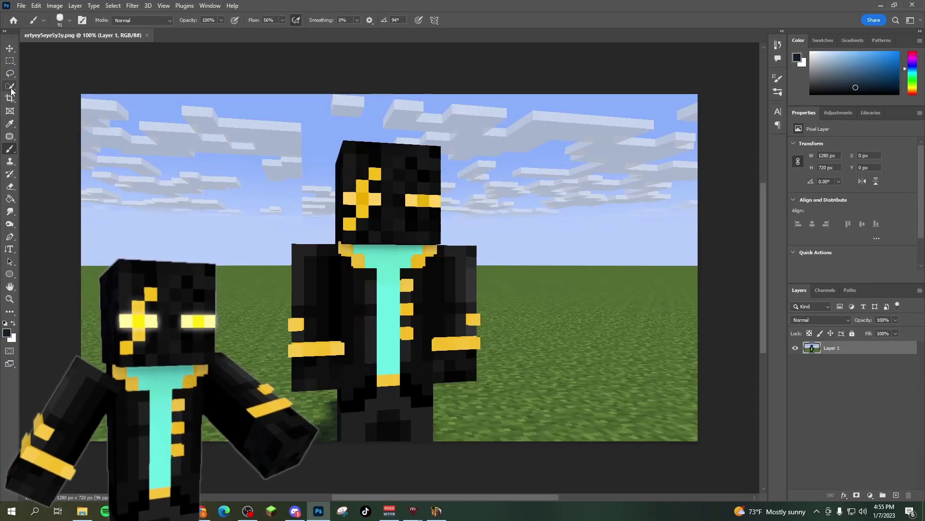
Select the character with the Quick Selection tool and copy the selection to a new layer
{"action": "left_click", "coordinate": [10, 87]}
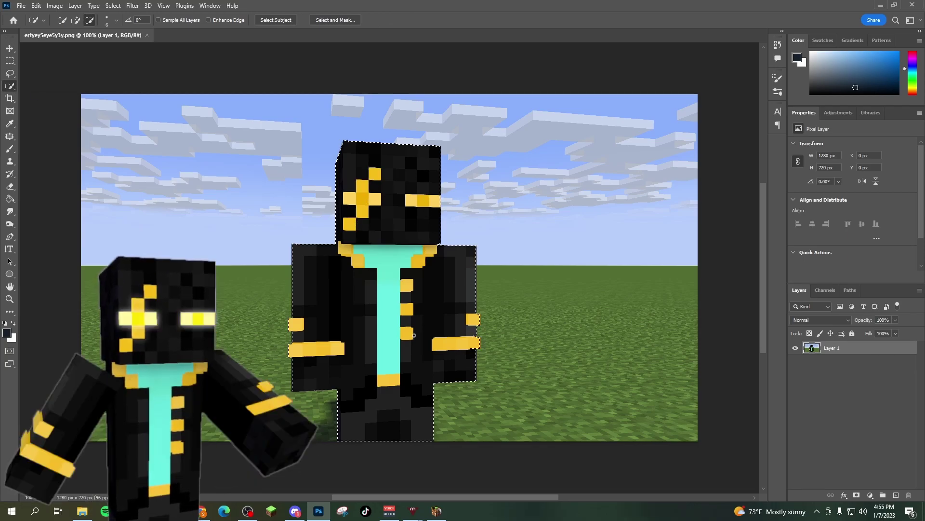
{"action": "key", "text": "ctrl+j"}
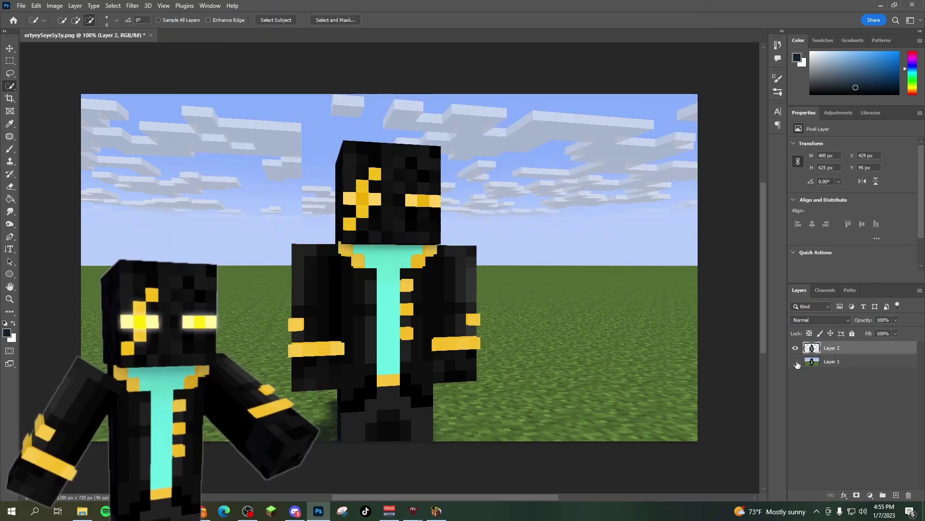
Hide Layer 1 with the background and duplicate the cut-out character on Layer 2 as Layer 2 copy
{"action": "left_click", "coordinate": [796, 361]}
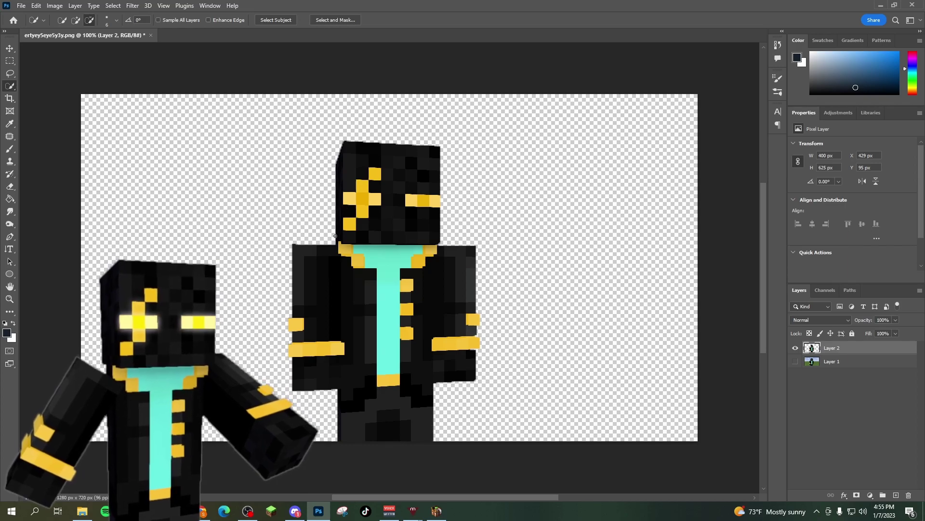
{"action": "right_click", "coordinate": [830, 348]}
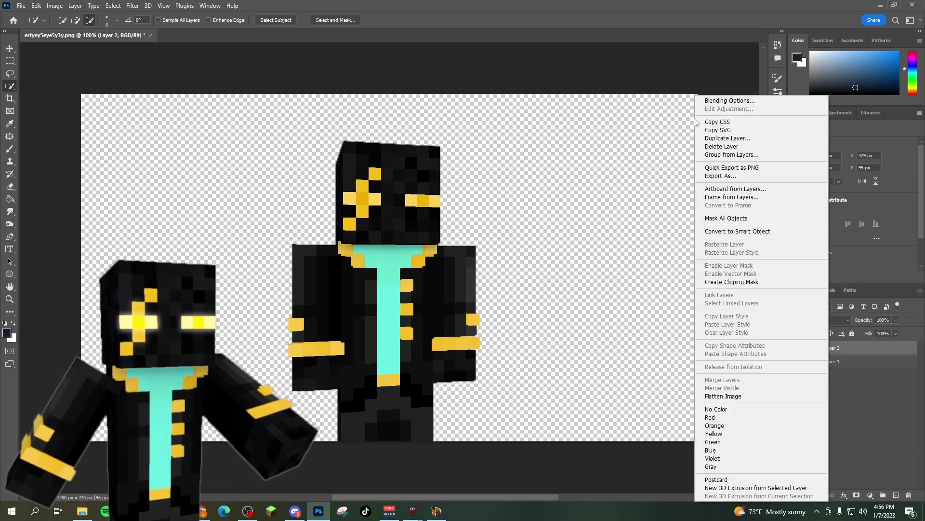
{"action": "left_click", "coordinate": [716, 139]}
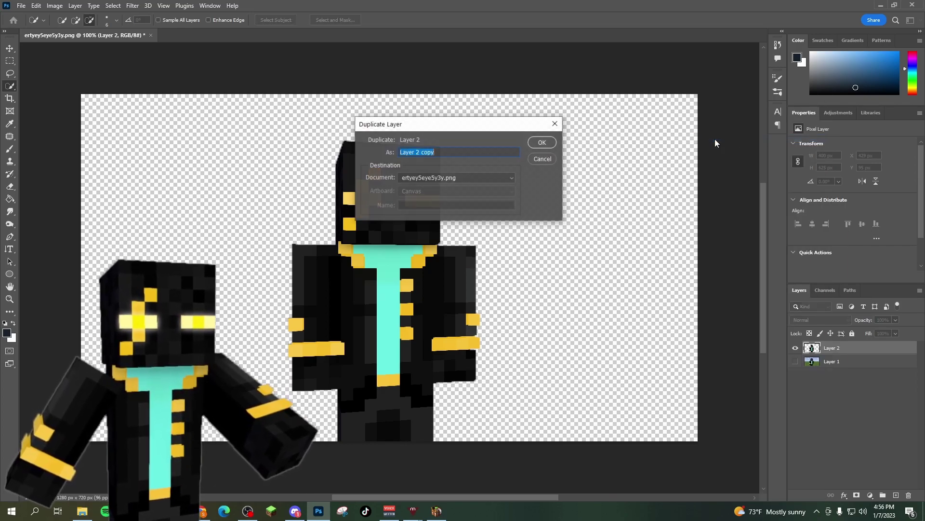
{"action": "left_click", "coordinate": [542, 142]}
On Layer 2 copy, fill the light pixels of the left eye and all pixels of the right eye with black
{"action": "key", "text": "ctrl+plus"}
{"action": "key", "text": "ctrl+plus"}
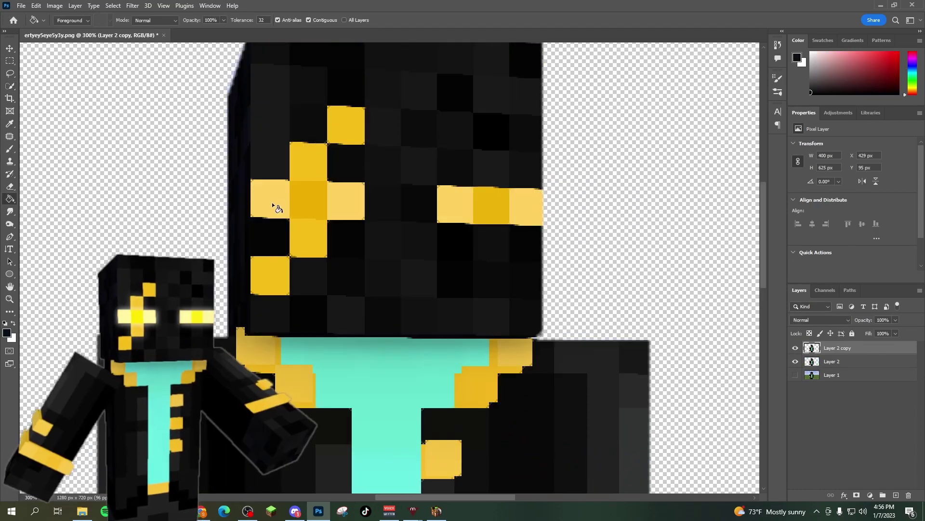
{"action": "left_click", "coordinate": [272, 206]}
{"action": "left_click", "coordinate": [336, 206]}
{"action": "left_click", "coordinate": [460, 211]}
{"action": "left_click", "coordinate": [518, 205]}
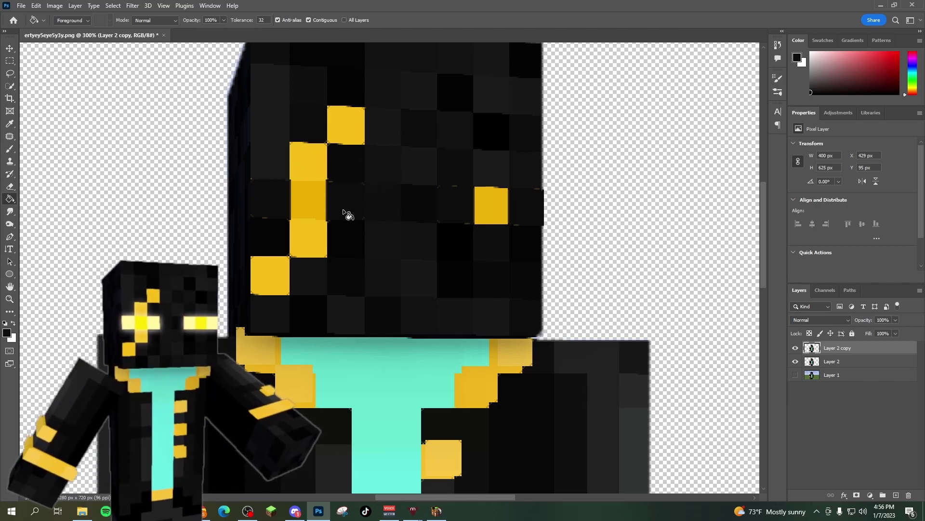
{"action": "left_click", "coordinate": [492, 204]}
Select thin strips about 73 × 6 px and 80 × 7 px along the bottoms of the eyes and fill them with gold sampled from the face
{"action": "left_click", "coordinate": [10, 61]}
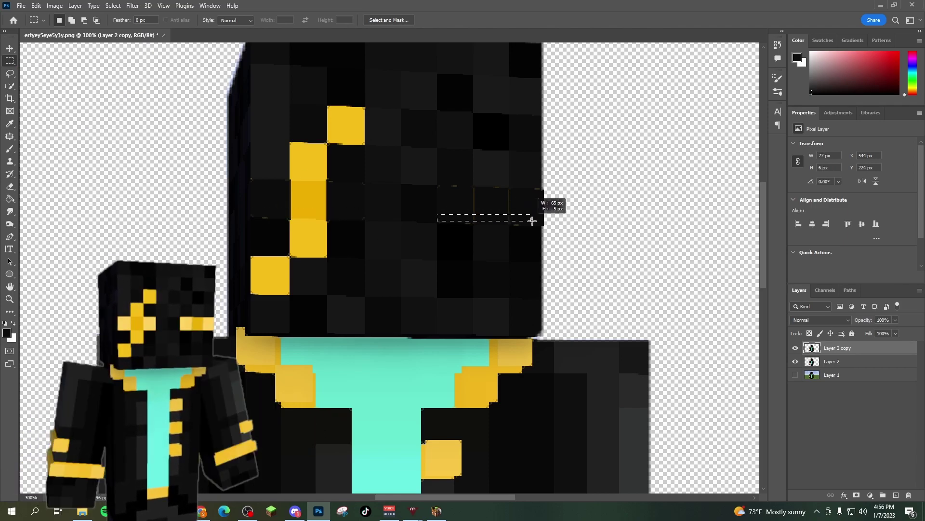
{"action": "left_click_drag", "start_coordinate": [532, 220], "coordinate": [544, 223]}
{"action": "key", "text": "i"}
{"action": "left_click", "coordinate": [303, 227]}
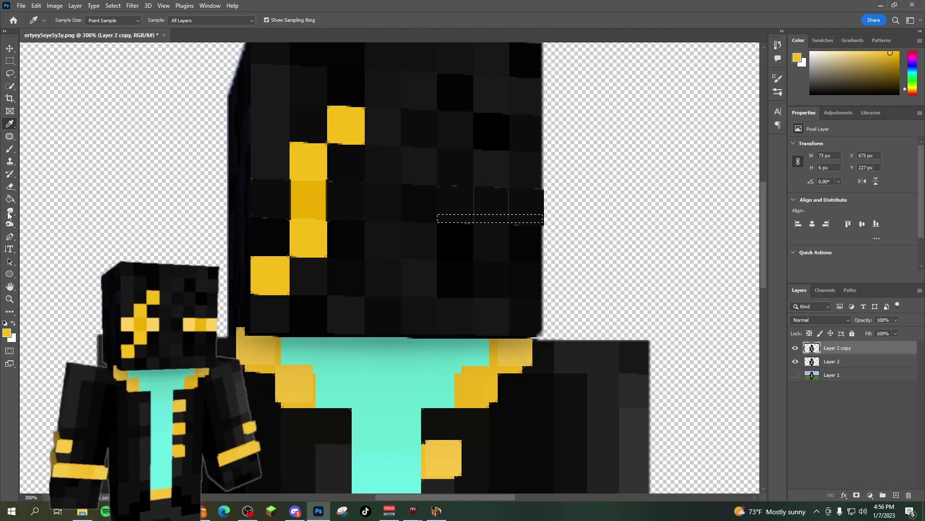
{"action": "left_click", "coordinate": [10, 199]}
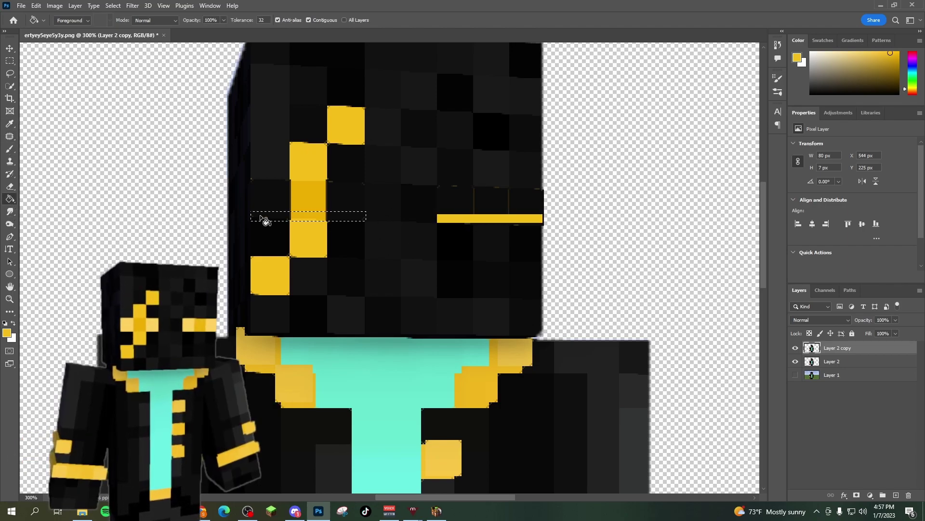
Select Layer 2 and look over the available export options, such as quick PNG export
{"action": "left_click", "coordinate": [829, 361]}
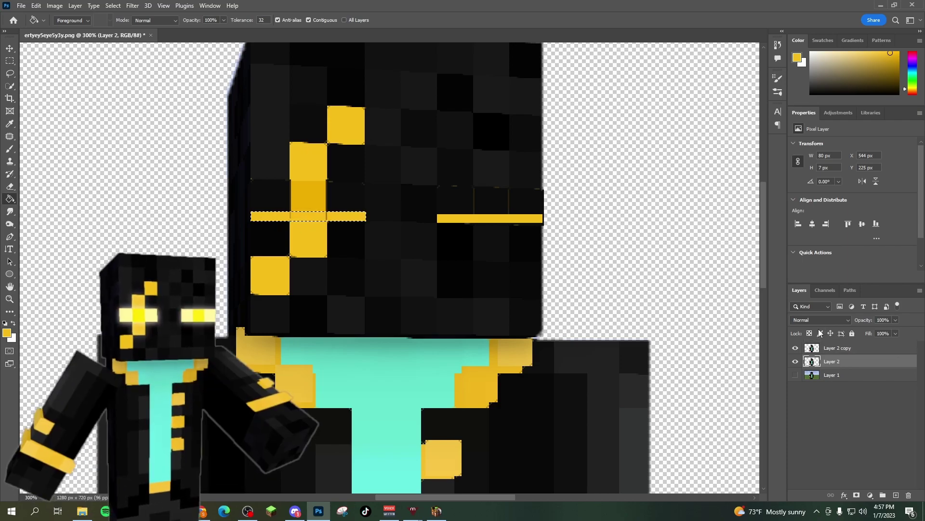
{"action": "left_click", "coordinate": [22, 6]}
{"action": "mouse_move", "coordinate": [88, 173]}
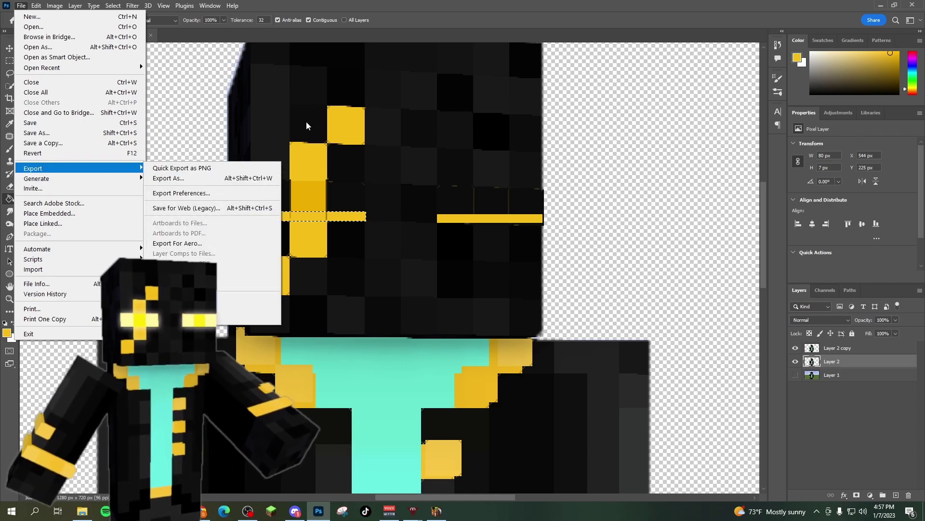
{"action": "left_click", "coordinate": [299, 306]}
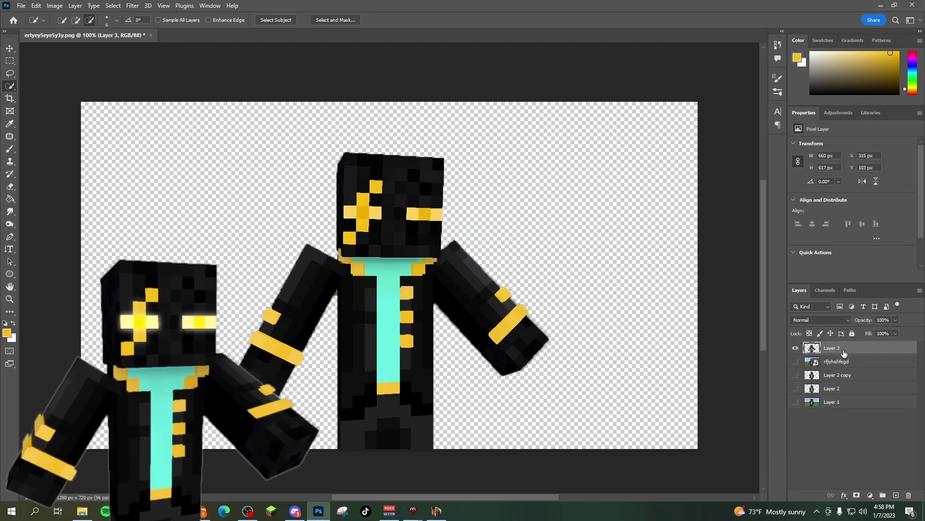
Duplicate Layer 3 with the arms-out pose and fill the light eye pixels on the copy with black
{"action": "right_click", "coordinate": [844, 354]}
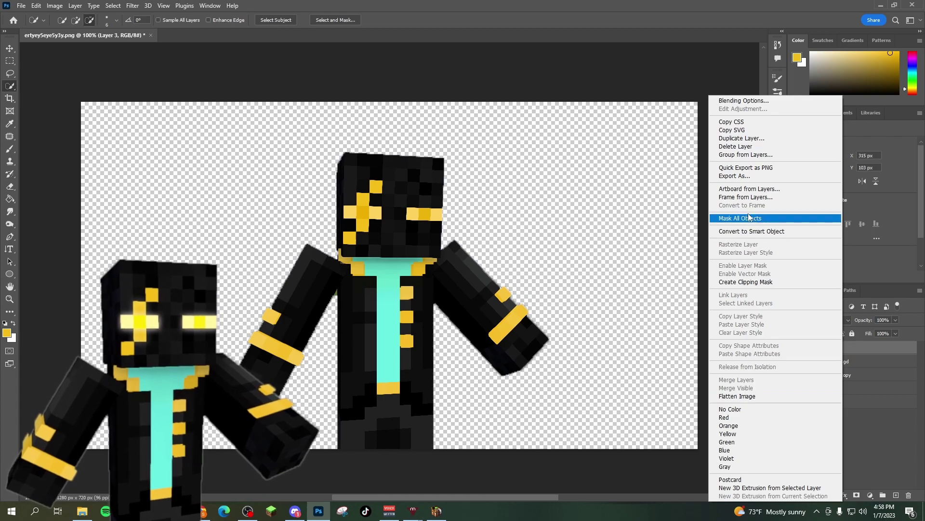
{"action": "left_click", "coordinate": [741, 139]}
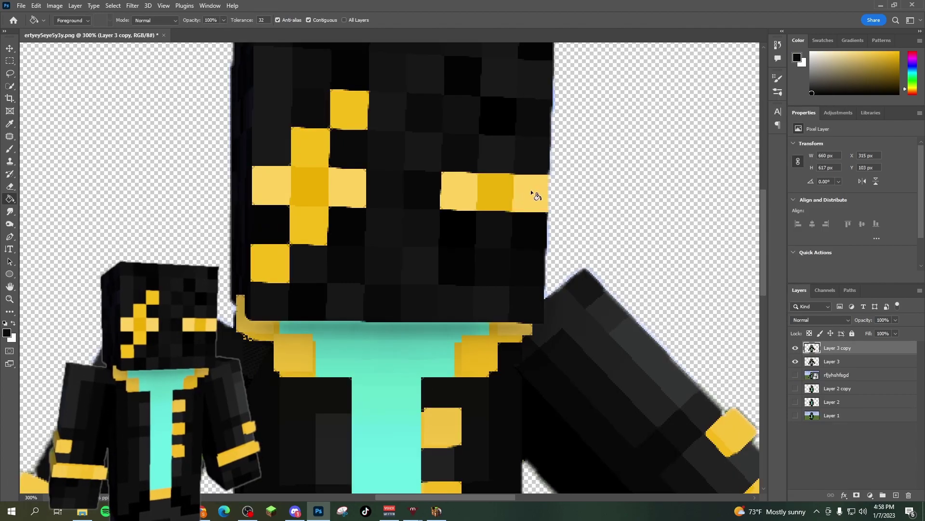
{"action": "left_click", "coordinate": [533, 192]}
{"action": "left_click", "coordinate": [457, 191]}
{"action": "left_click", "coordinate": [339, 189]}
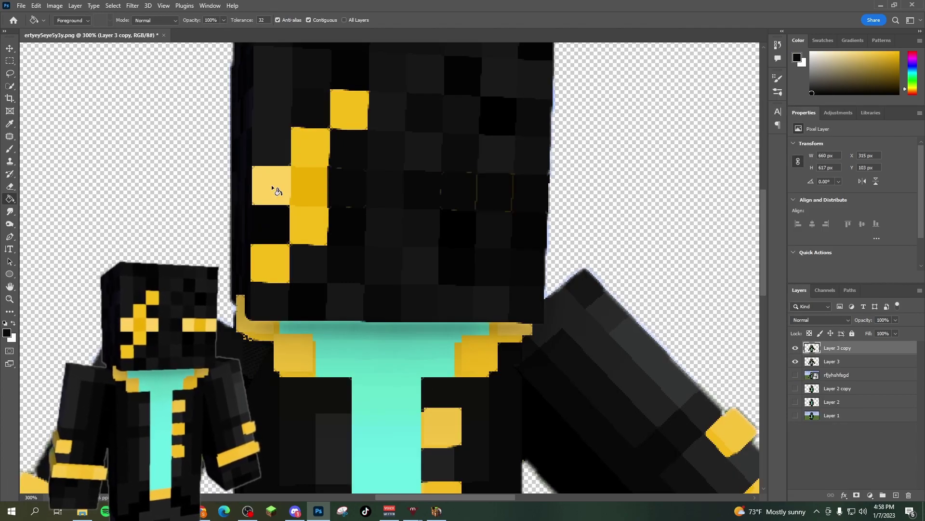
{"action": "left_click", "coordinate": [275, 189]}
{"action": "left_click", "coordinate": [464, 207]}
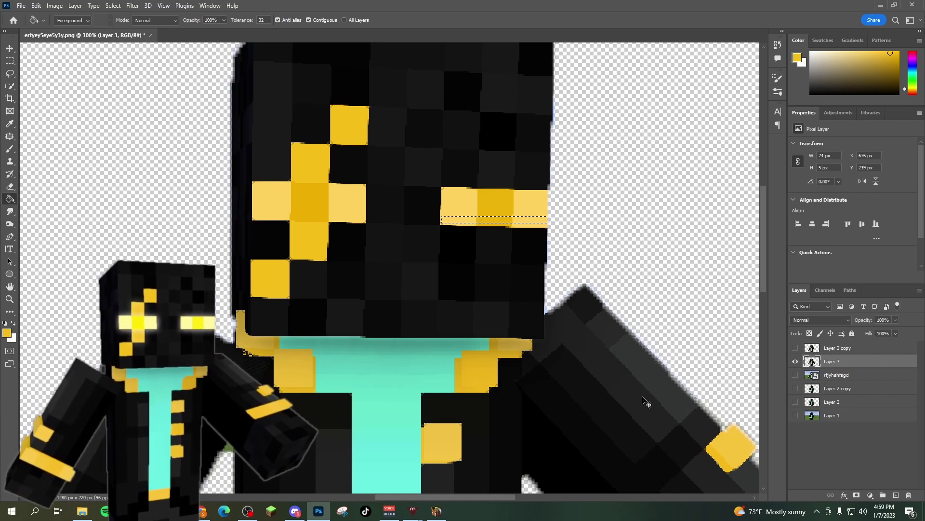
Select both eyes on Layer 3 with the Quick Selection tool and copy them to a new layer
{"action": "key", "text": "ctrl+minus"}
{"action": "key", "text": "ctrl+minus"}
{"action": "key", "text": "w"}
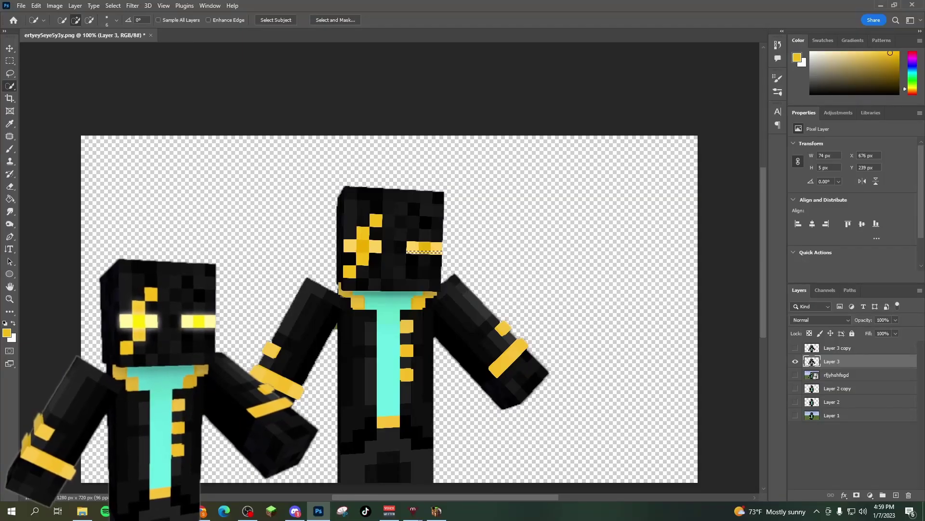
{"action": "left_click_drag", "start_coordinate": [362, 245], "coordinate": [430, 246]}
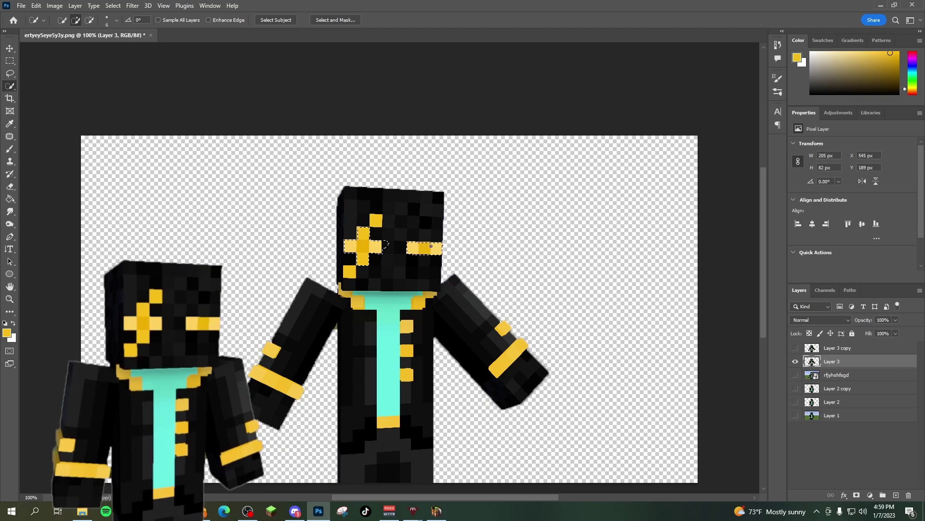
{"action": "left_click", "coordinate": [387, 244], "text": "alt"}
{"action": "key", "text": "ctrl+j"}
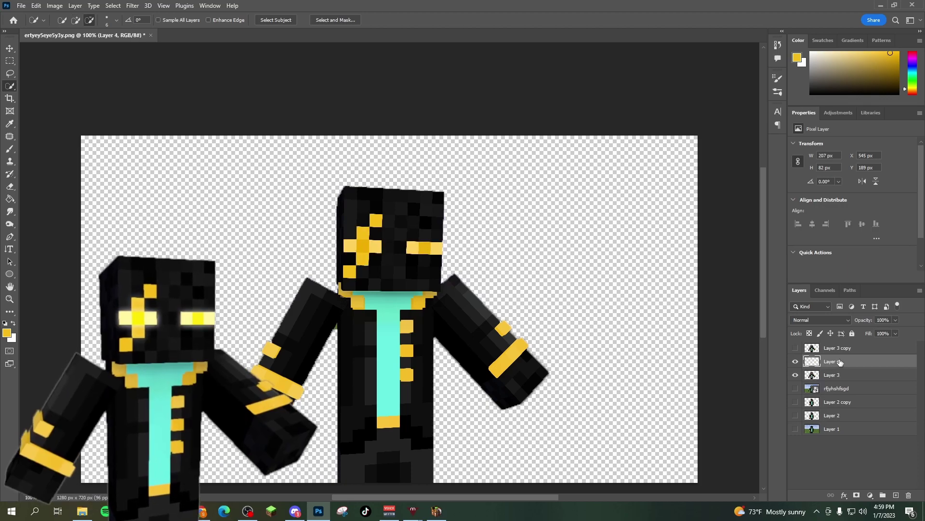
Style the copied eyes layer with Screen blending at 78% opacity and a white 13 px inner glow at 100% opacity
{"action": "double_click", "coordinate": [879, 361]}
{"action": "left_click_drag", "start_coordinate": [239, 262], "coordinate": [231, 8]}
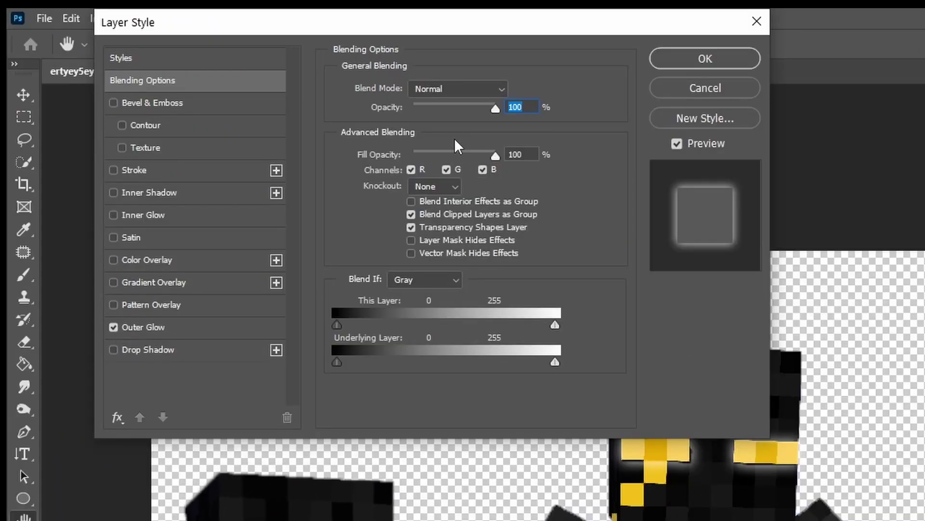
{"action": "left_click", "coordinate": [467, 95]}
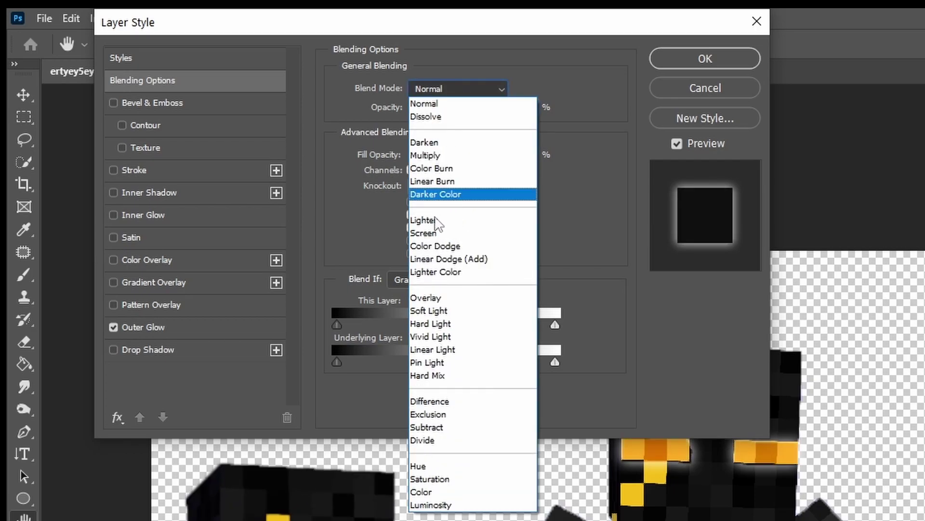
{"action": "left_click", "coordinate": [439, 234]}
{"action": "left_click_drag", "start_coordinate": [495, 109], "coordinate": [469, 109]}
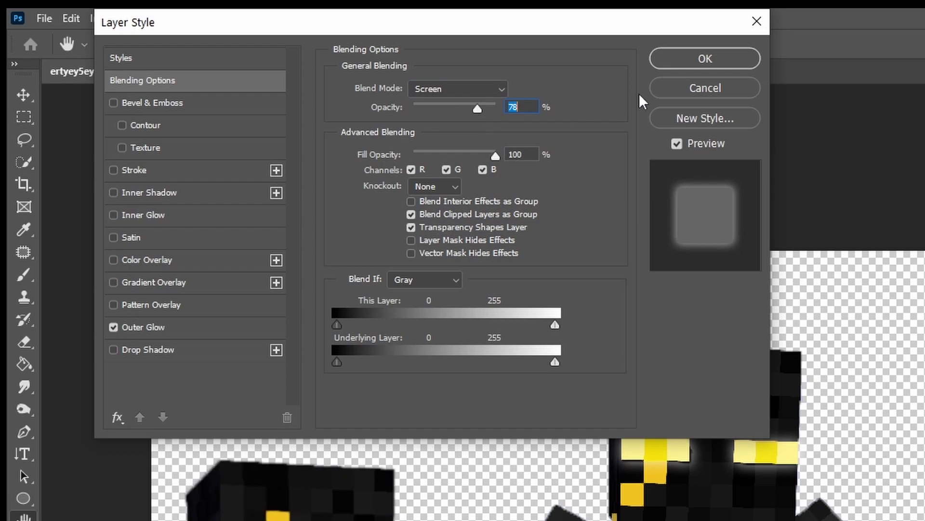
{"action": "left_click", "coordinate": [161, 216]}
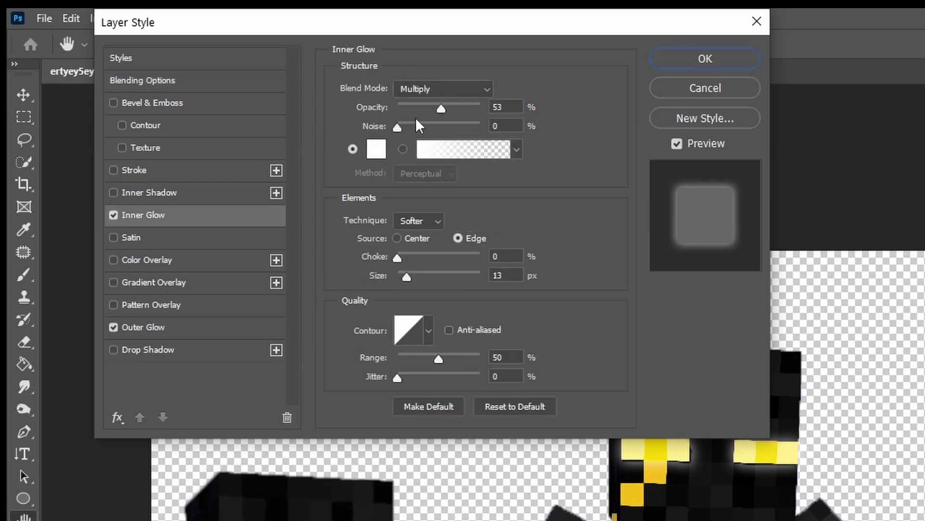
{"action": "left_click", "coordinate": [669, 61]}
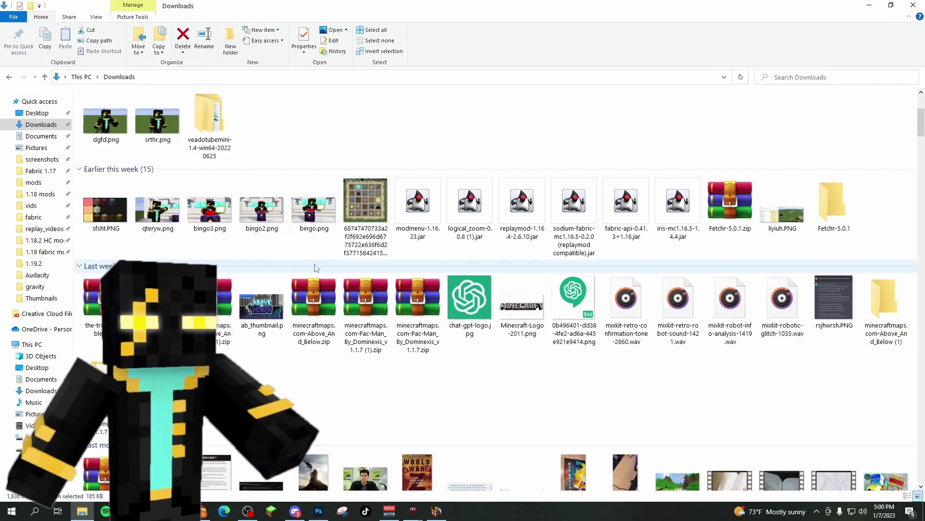
Switch to veadotube mini and set spkrclosed.png from Downloads as the closed mouth image
{"action": "scroll", "coordinate": [315, 256], "scroll_direction": "up", "scroll_amount": 3}
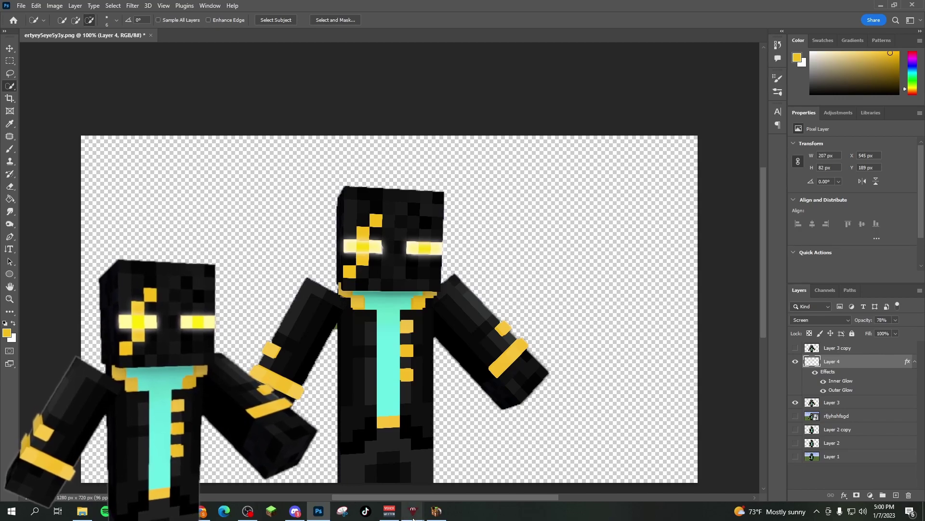
{"action": "mouse_move", "coordinate": [413, 515]}
{"action": "left_click", "coordinate": [457, 463]}
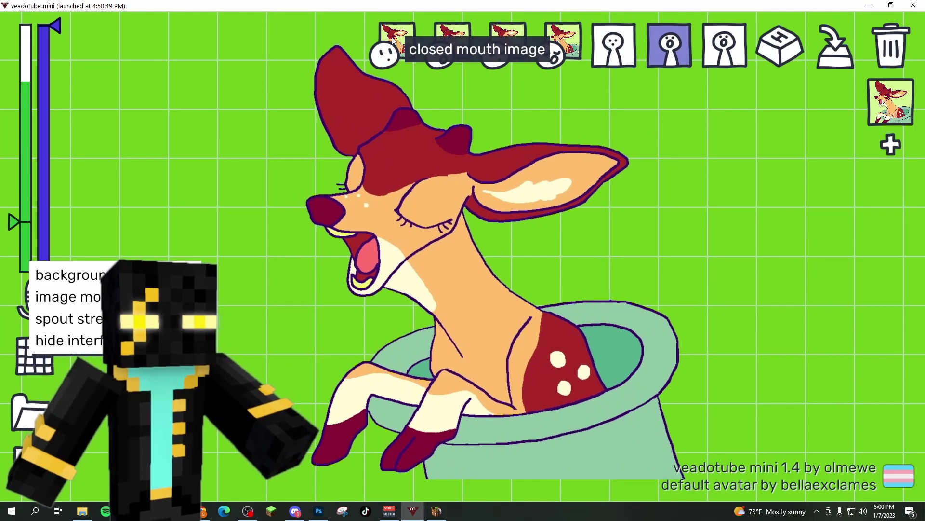
{"action": "left_click", "coordinate": [393, 41]}
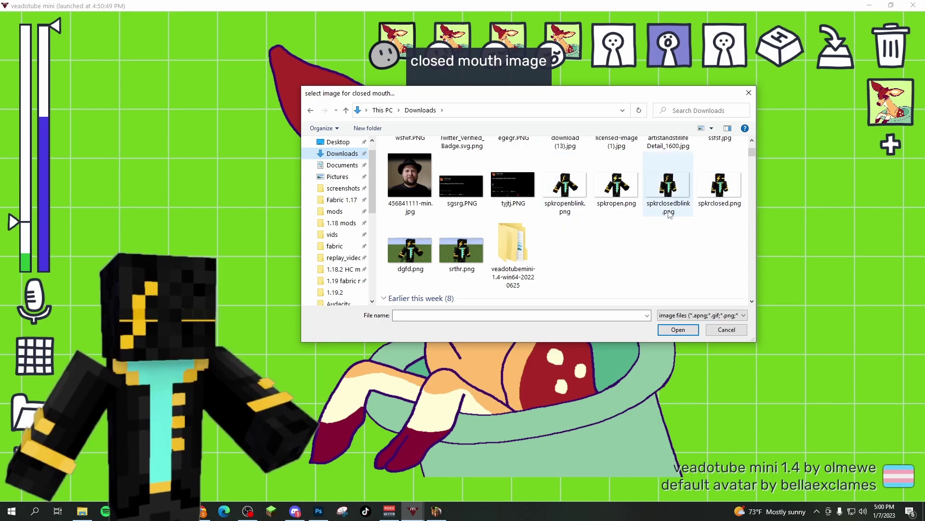
{"action": "double_click", "coordinate": [718, 199]}
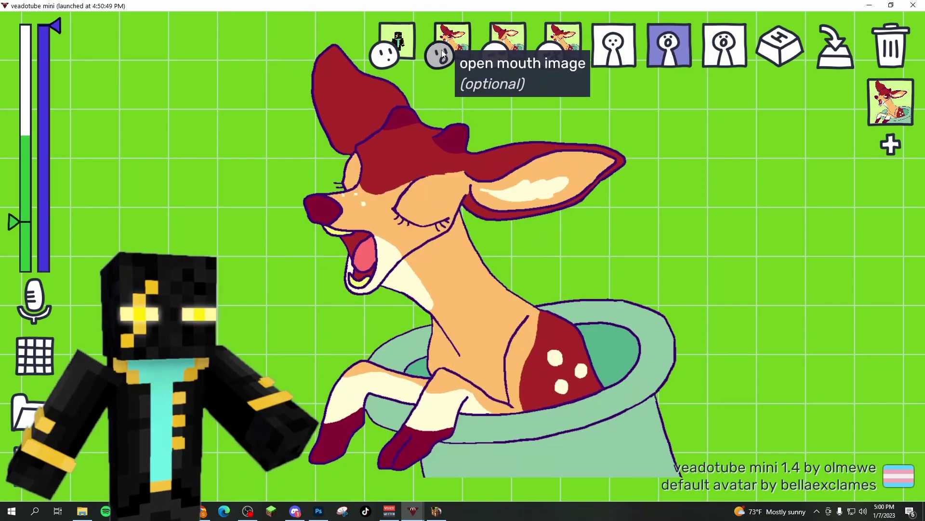
Change the open mouth image to spkropen.png
{"action": "left_click", "coordinate": [442, 56]}
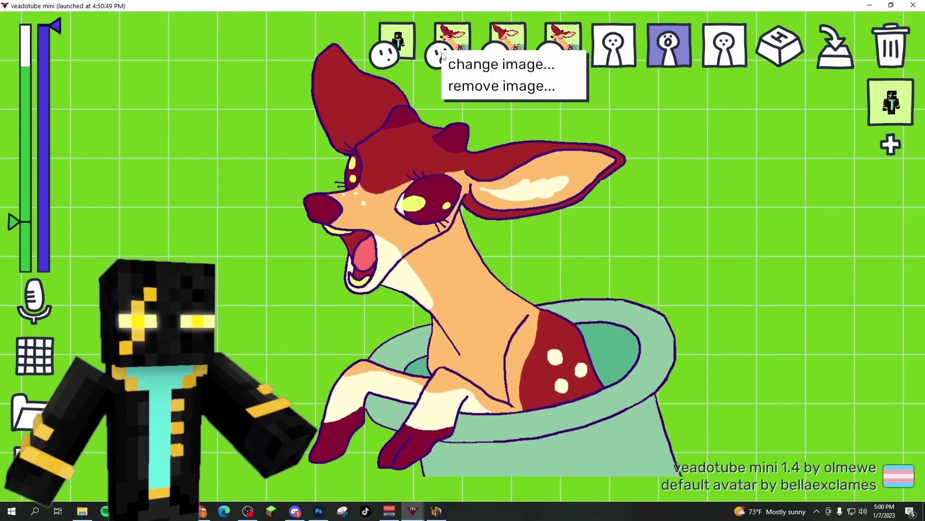
{"action": "left_click", "coordinate": [502, 64]}
{"action": "double_click", "coordinate": [492, 189]}
Set spkrclosedblink.png as the closed mouth blink image and spkropenblink.png as the open mouth blink image
{"action": "left_click", "coordinate": [500, 57]}
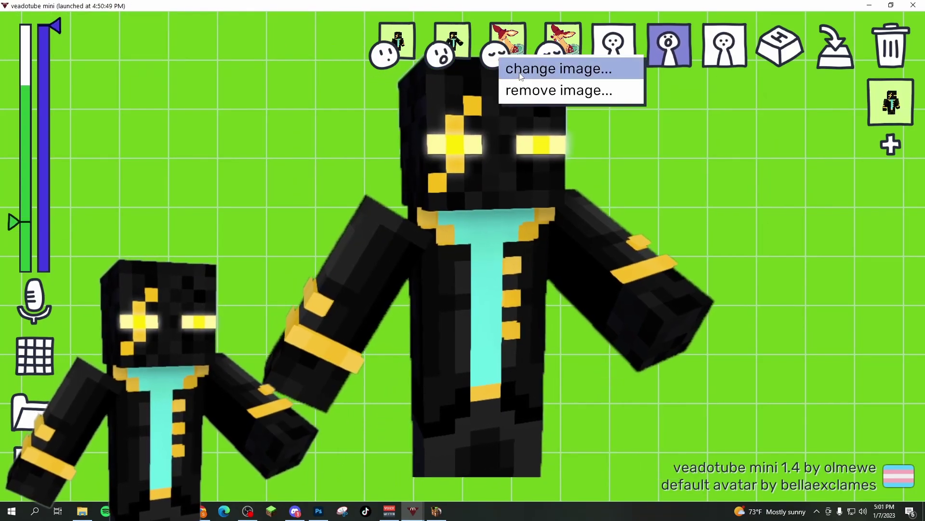
{"action": "left_click", "coordinate": [520, 72]}
{"action": "left_click", "coordinate": [562, 49]}
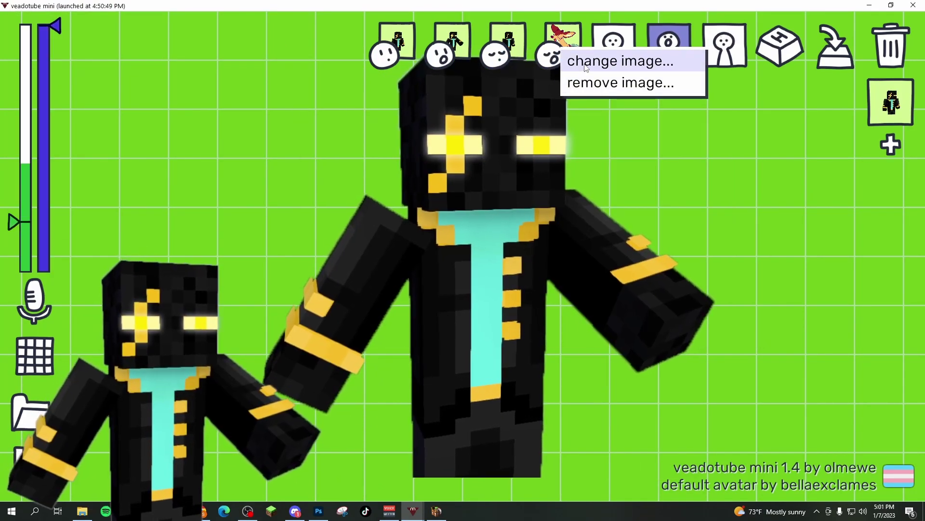
{"action": "left_click", "coordinate": [586, 64]}
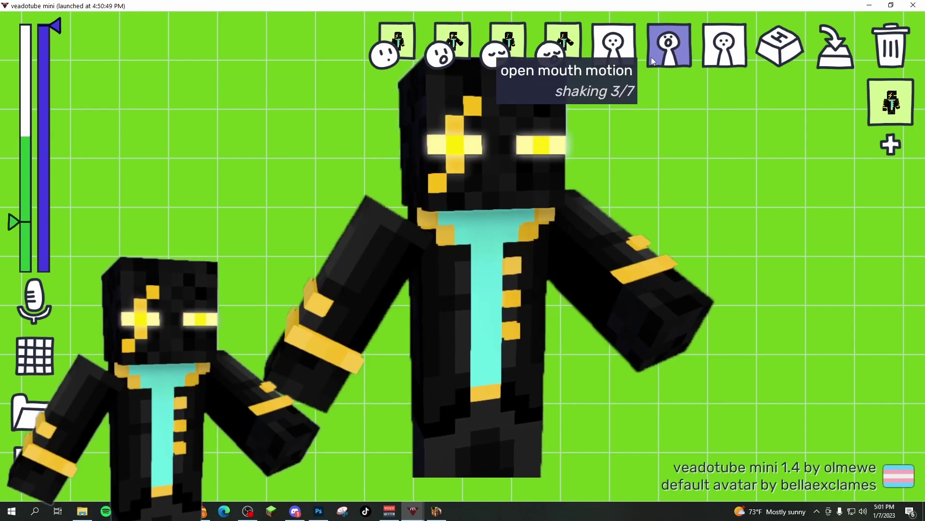
Try closed mouth motions including shaking, bouncy and nervous, and cycle through the open mouth motions
{"action": "left_click", "coordinate": [617, 52]}
{"action": "left_click", "coordinate": [617, 52]}
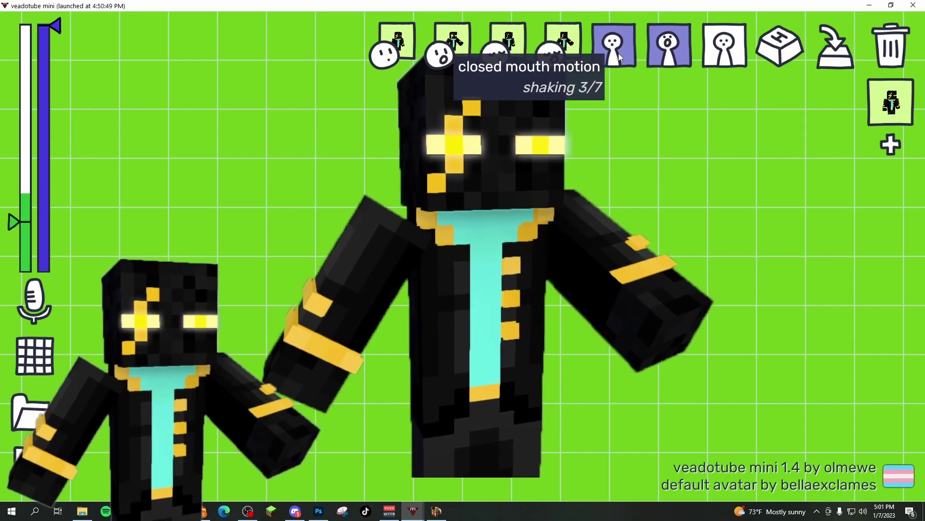
{"action": "left_click", "coordinate": [617, 53]}
{"action": "left_click", "coordinate": [618, 53]}
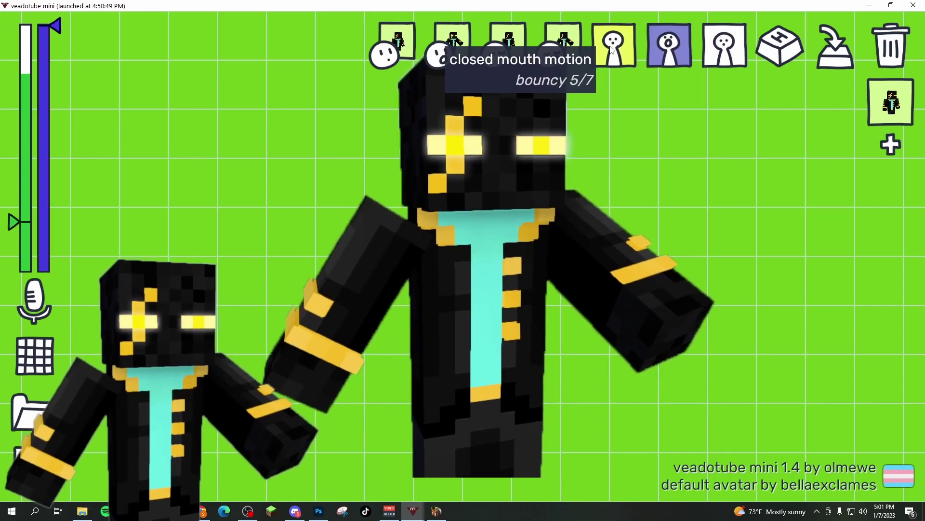
{"action": "left_click", "coordinate": [614, 53]}
{"action": "left_click", "coordinate": [613, 53]}
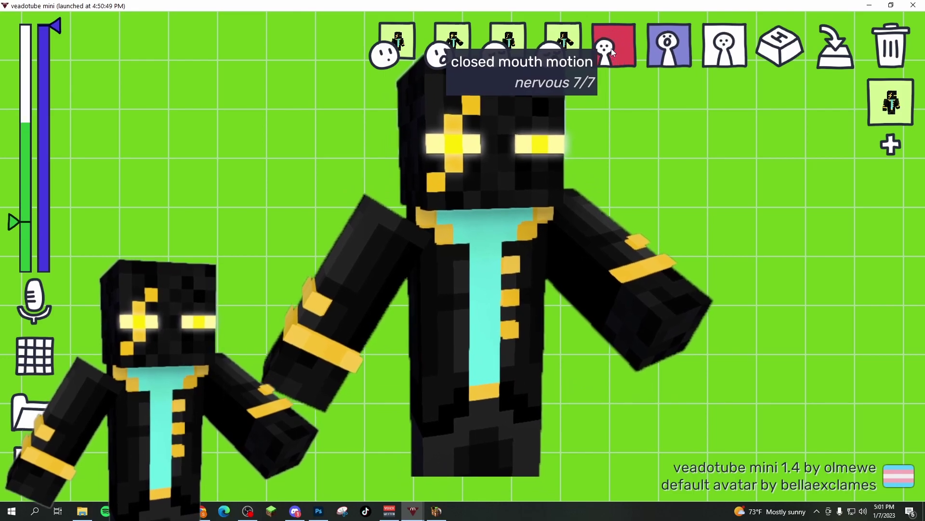
{"action": "left_click", "coordinate": [680, 63]}
{"action": "left_click", "coordinate": [680, 63]}
{"action": "left_click", "coordinate": [681, 64]}
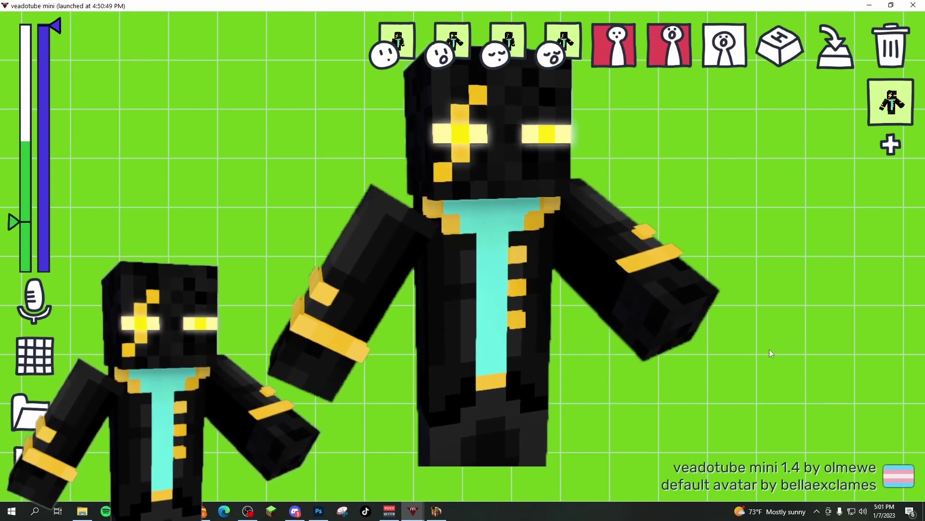
Set the closed mouth motion to vibing and the open mouth motion to shaking
{"action": "left_click", "coordinate": [617, 58]}
{"action": "left_click", "coordinate": [617, 58]}
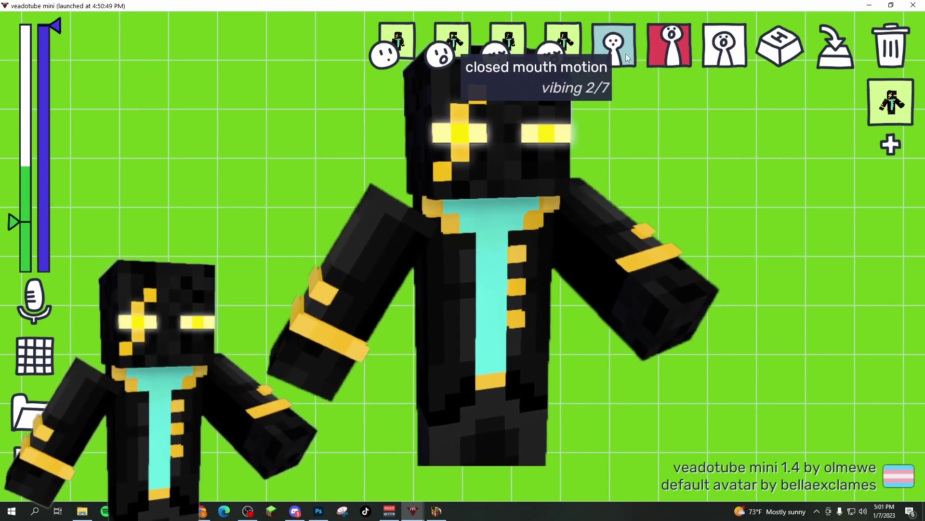
{"action": "left_click", "coordinate": [664, 55]}
{"action": "left_click", "coordinate": [665, 54]}
{"action": "left_click", "coordinate": [664, 55]}
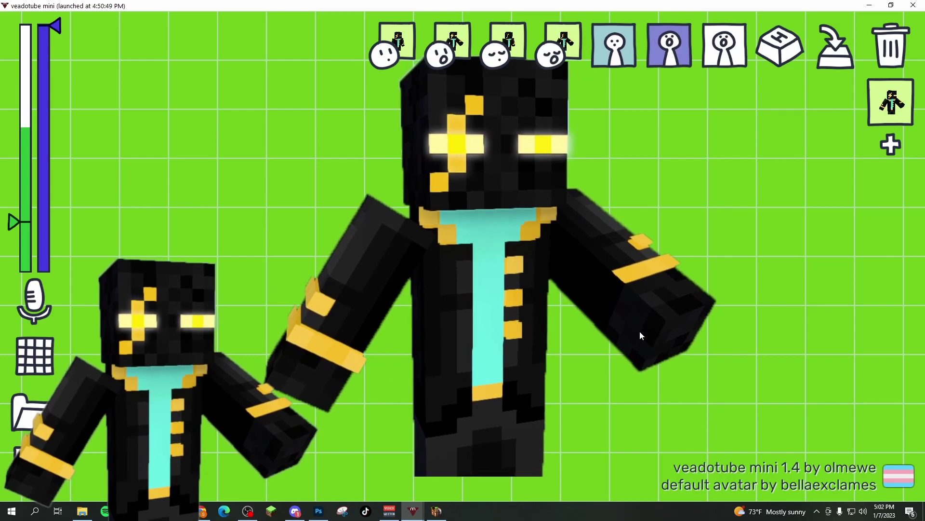
Set a plain green background behind the avatar in the display options
{"action": "left_click", "coordinate": [27, 359]}
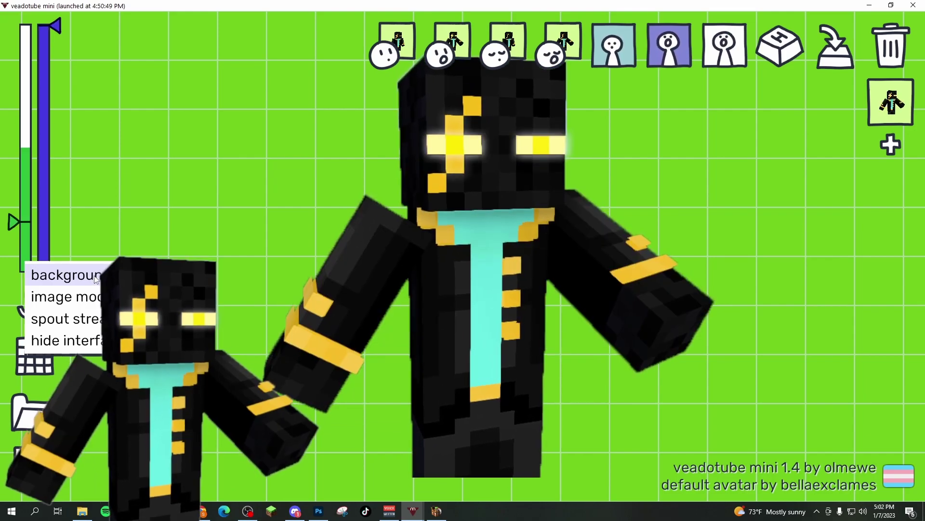
{"action": "left_click", "coordinate": [88, 276]}
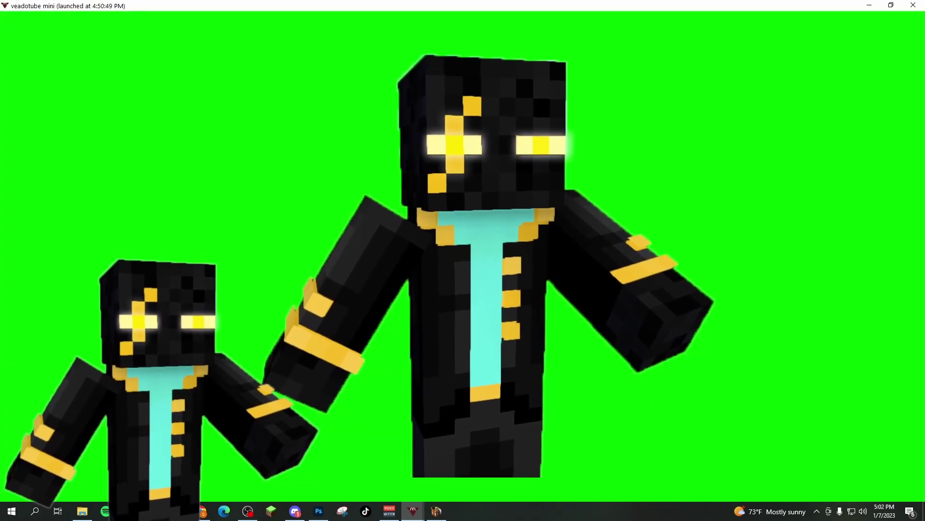
{"action": "left_click", "coordinate": [156, 165]}
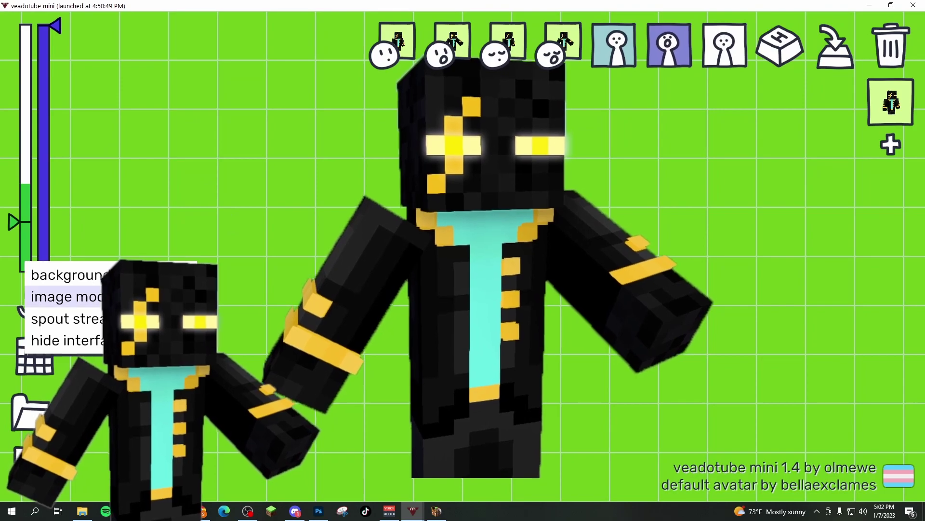
Switch to OBS and add a new Game Capture source named pngtuber2 to the Screen capture scene
{"action": "left_click", "coordinate": [248, 510]}
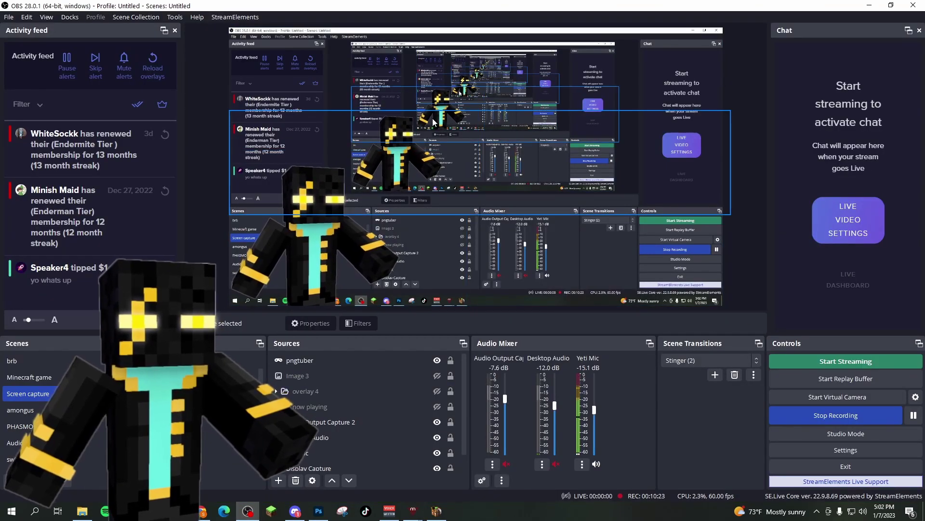
{"action": "left_click", "coordinate": [278, 481]}
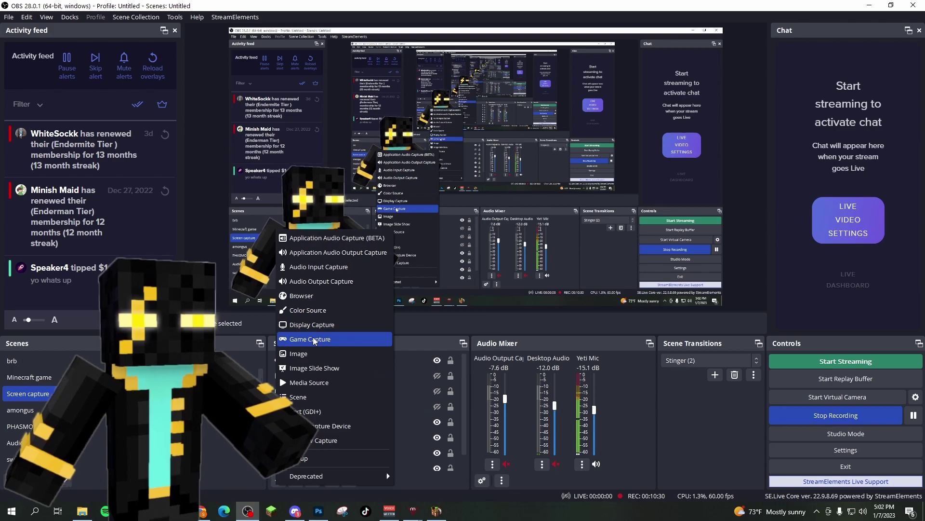
{"action": "left_click", "coordinate": [313, 338]}
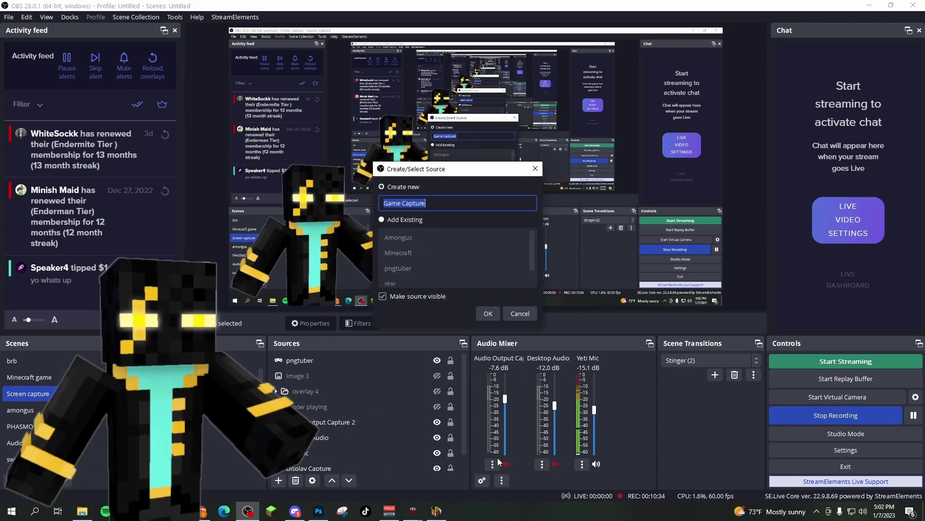
{"action": "type", "text": "pngtuber2"}
{"action": "key", "text": "Return"}
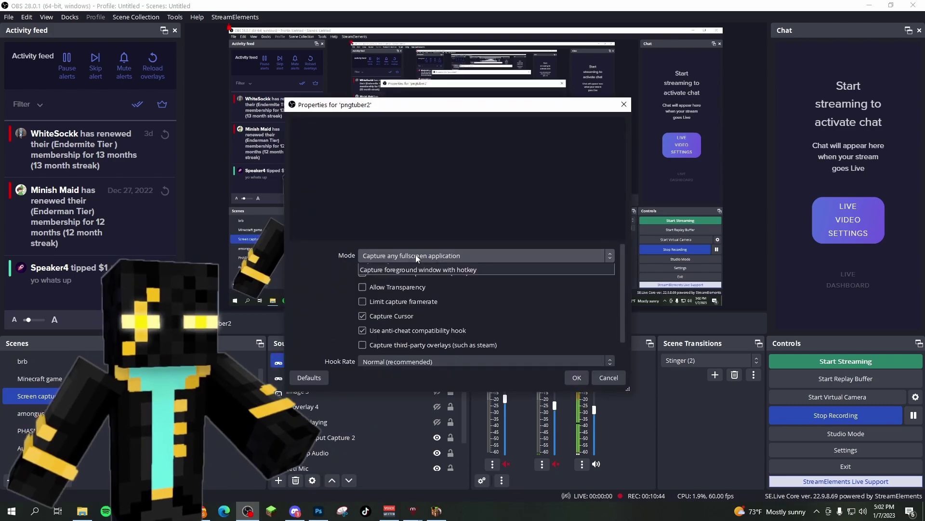
Set pngtuber2 to capture the specific veadotube mini window, trying transparency on and off
{"action": "left_click", "coordinate": [415, 255]}
{"action": "left_click", "coordinate": [409, 277]}
{"action": "left_click", "coordinate": [412, 273]}
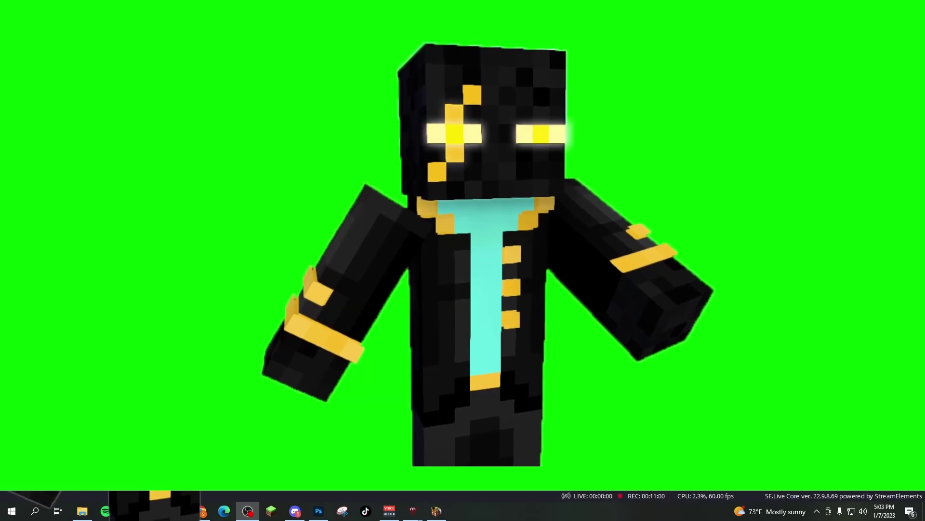
{"action": "left_click", "coordinate": [367, 297]}
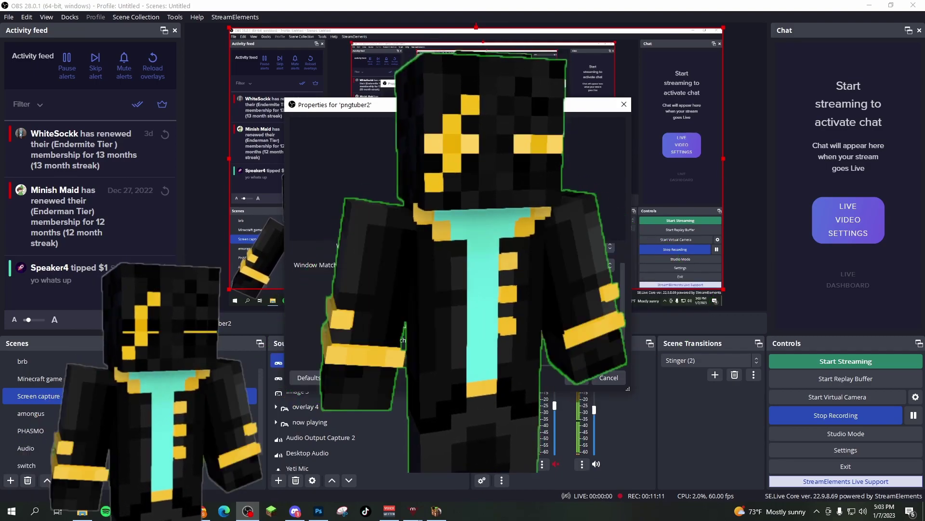
{"action": "left_click", "coordinate": [369, 297]}
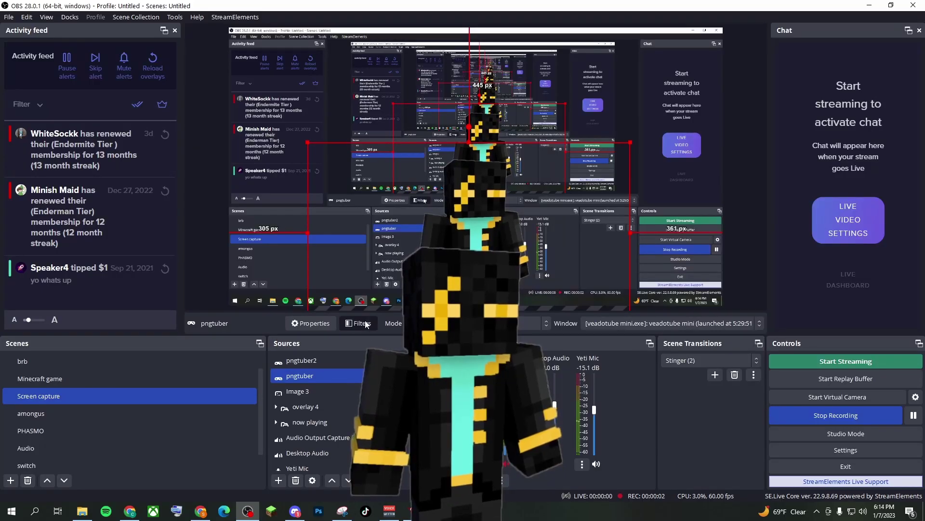
Add a Chroma Key filter to the pngtuber source with key colour green and lower its similarity
{"action": "left_click", "coordinate": [366, 322]}
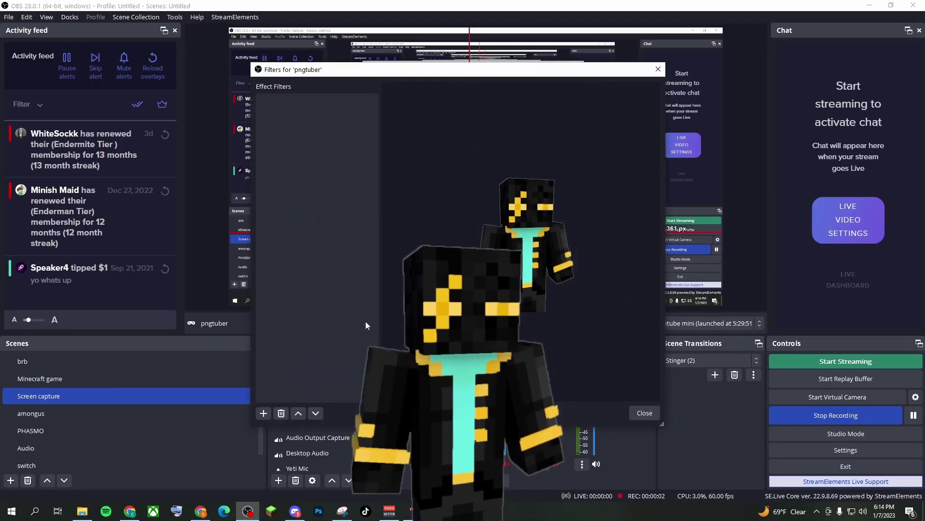
{"action": "left_click", "coordinate": [263, 413]}
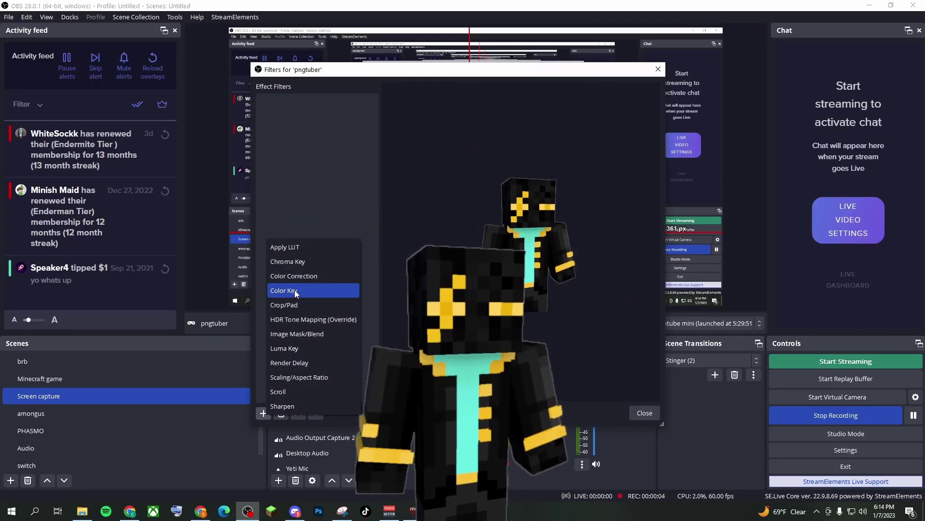
{"action": "left_click", "coordinate": [291, 262]}
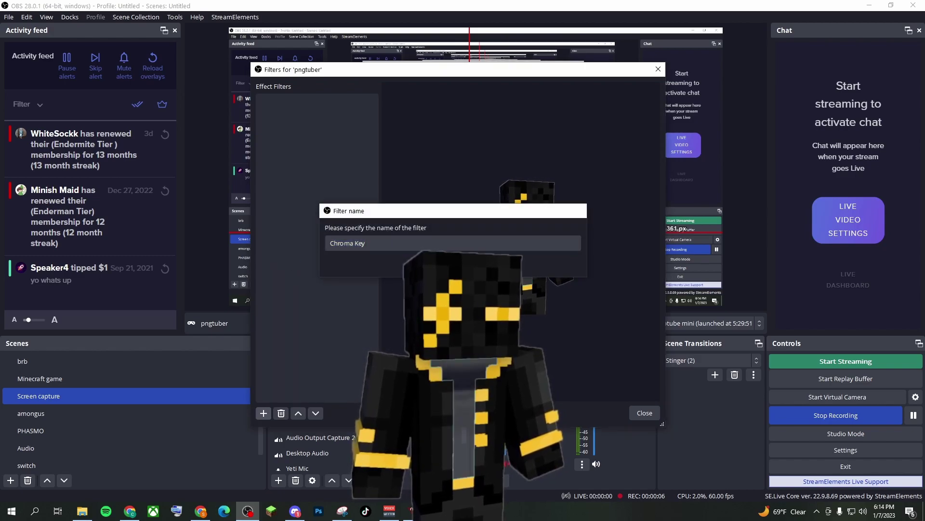
{"action": "key", "text": "Return"}
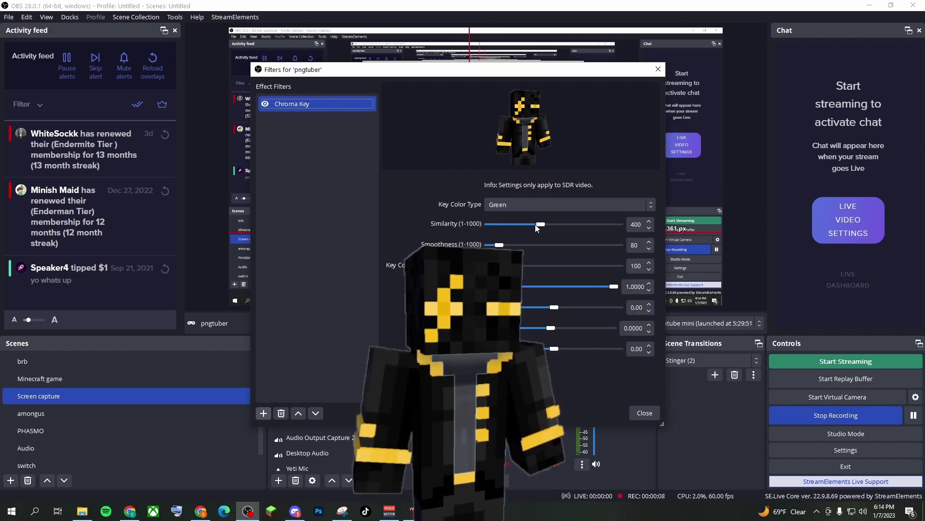
{"action": "left_click_drag", "start_coordinate": [535, 224], "coordinate": [513, 227]}
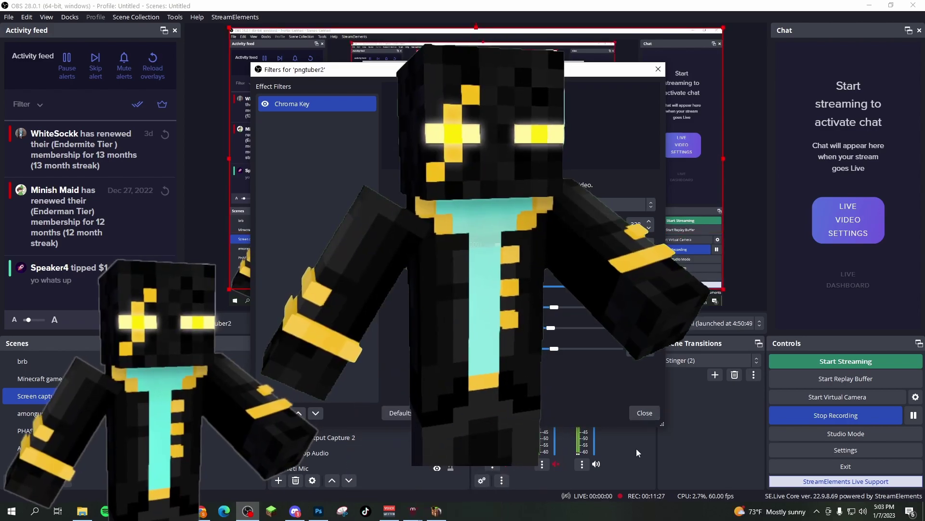
{"action": "left_click", "coordinate": [643, 412]}
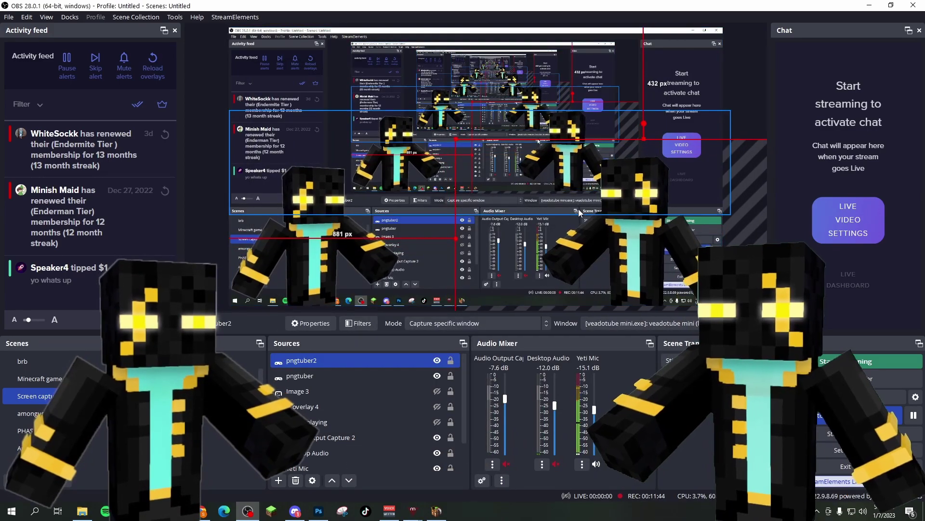
Minimize OBS and bring veadotube mini into focus to examine how its interface appears in the capture
{"action": "left_click", "coordinate": [870, 6]}
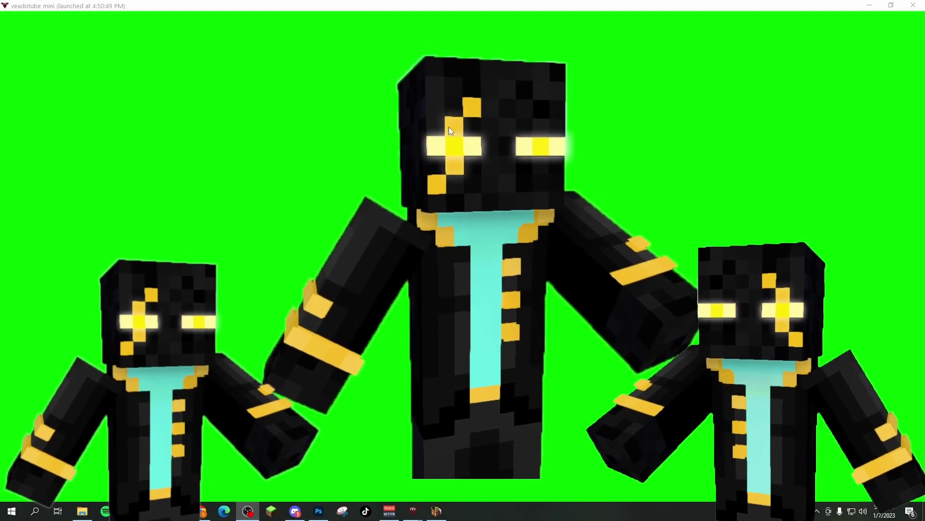
{"action": "left_click", "coordinate": [500, 2]}
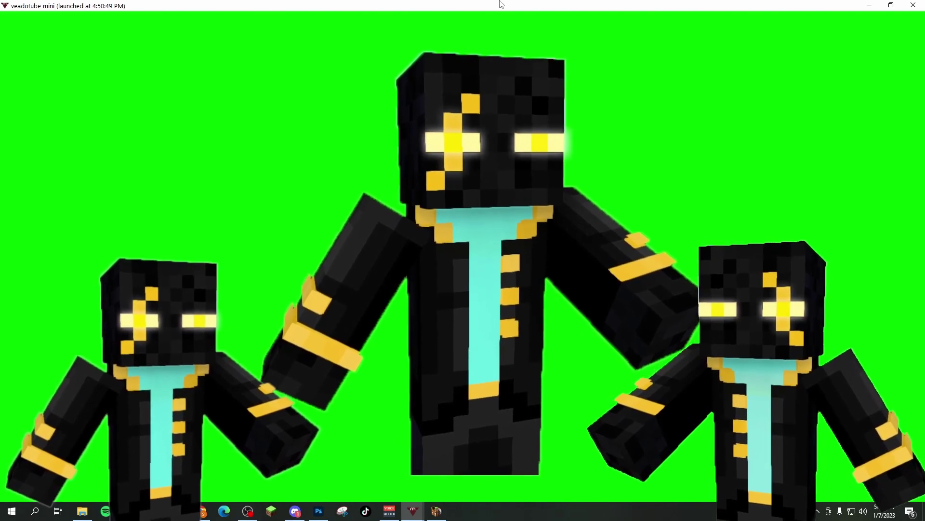
{"action": "mouse_move", "coordinate": [712, 175]}
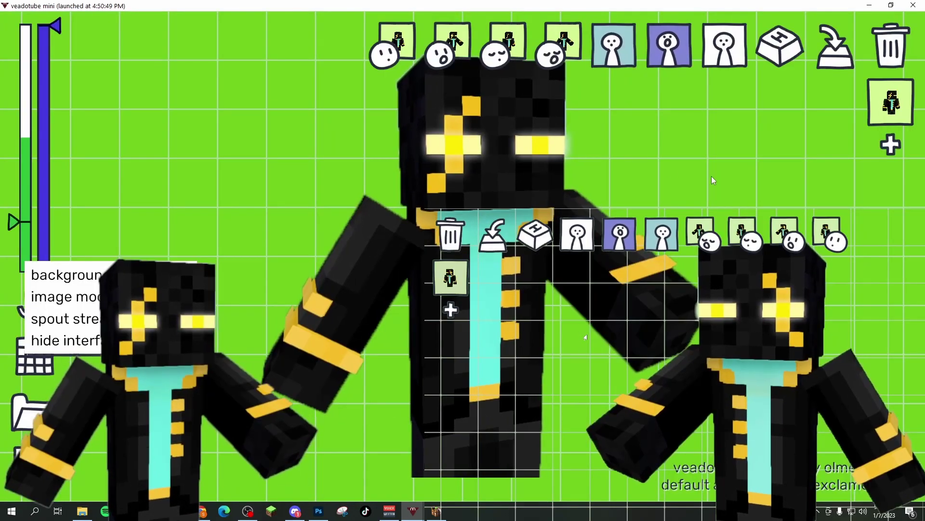